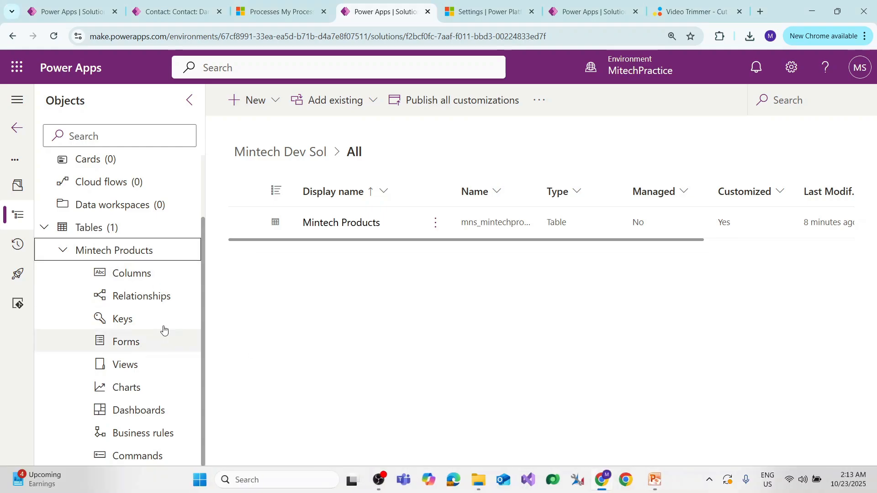
# Open the list of columns of the Mintech Products table.
pyautogui.click(131, 274)
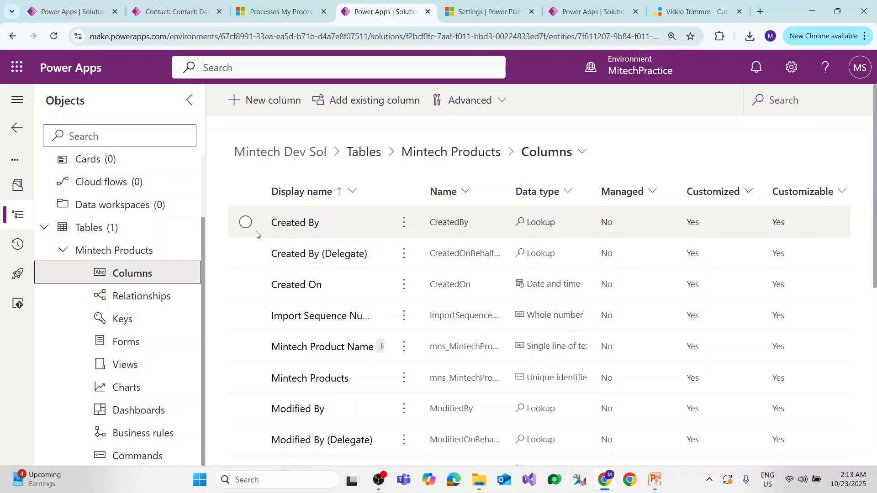
# Mark the default system columns in the list, such as Created By, Created On, Modified By, Owner, Status and Version Number.
pyautogui.click(245, 222)
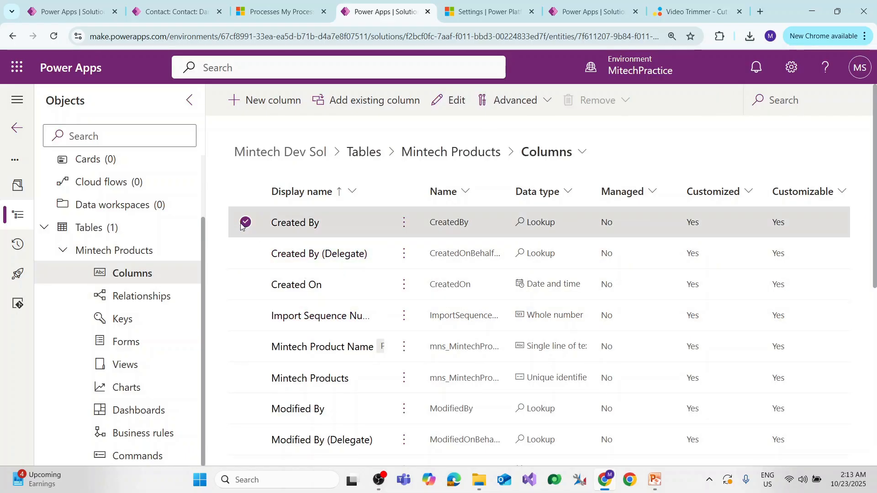
pyautogui.click(245, 285)
pyautogui.click(240, 314)
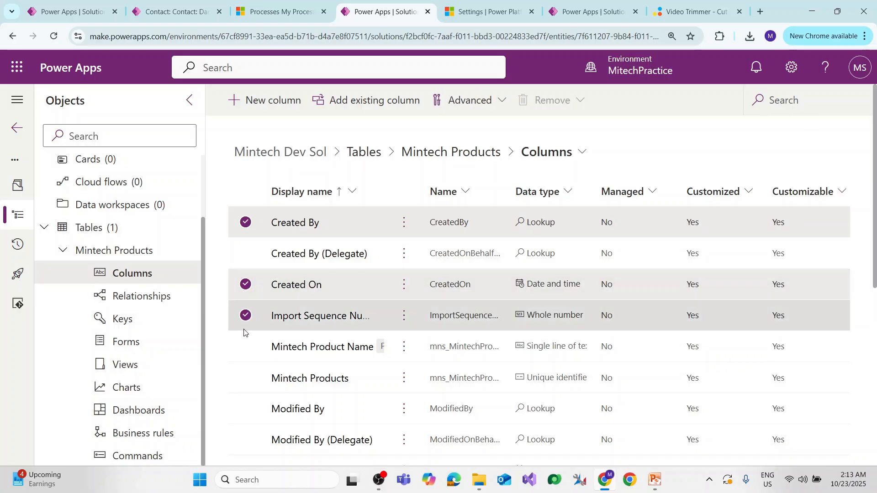
pyautogui.click(245, 378)
pyautogui.click(246, 408)
pyautogui.scroll(-3, 256, 393)
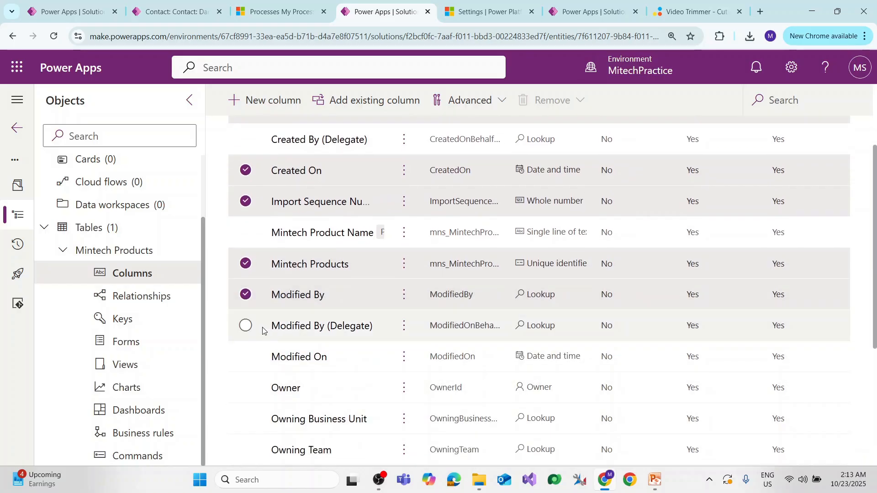
pyautogui.click(245, 327)
pyautogui.click(245, 357)
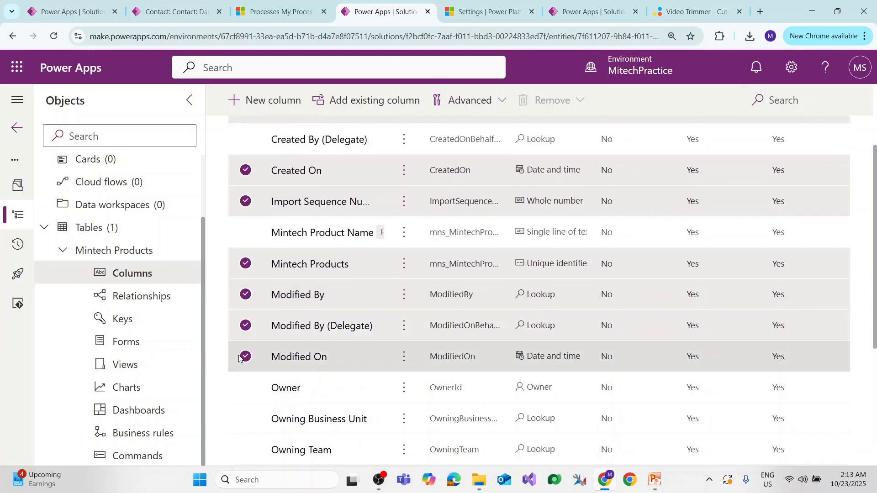
pyautogui.click(245, 388)
pyautogui.click(245, 418)
pyautogui.click(245, 450)
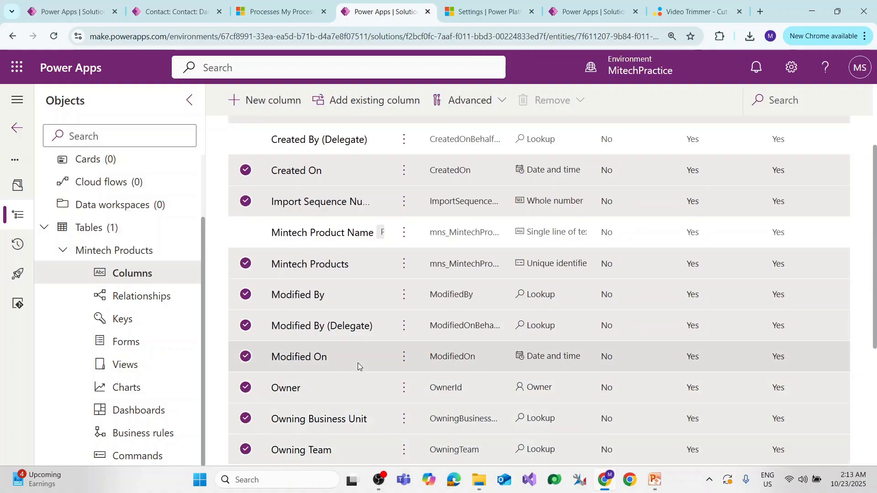
pyautogui.scroll(-5, 263, 394)
pyautogui.click(245, 262)
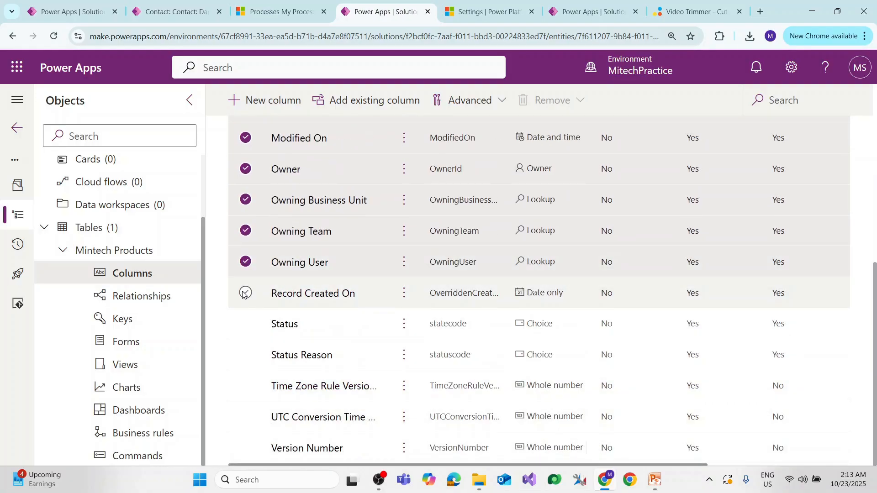
pyautogui.click(245, 293)
pyautogui.click(245, 323)
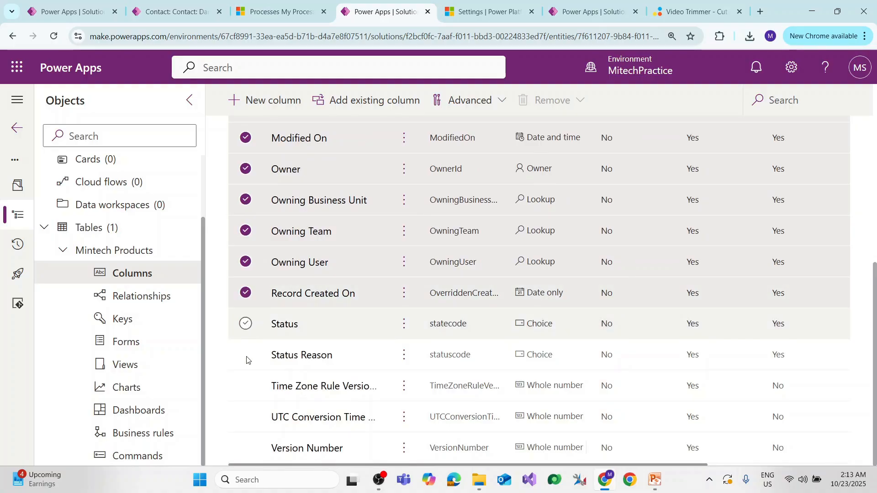
pyautogui.click(245, 386)
pyautogui.click(246, 417)
pyautogui.click(246, 448)
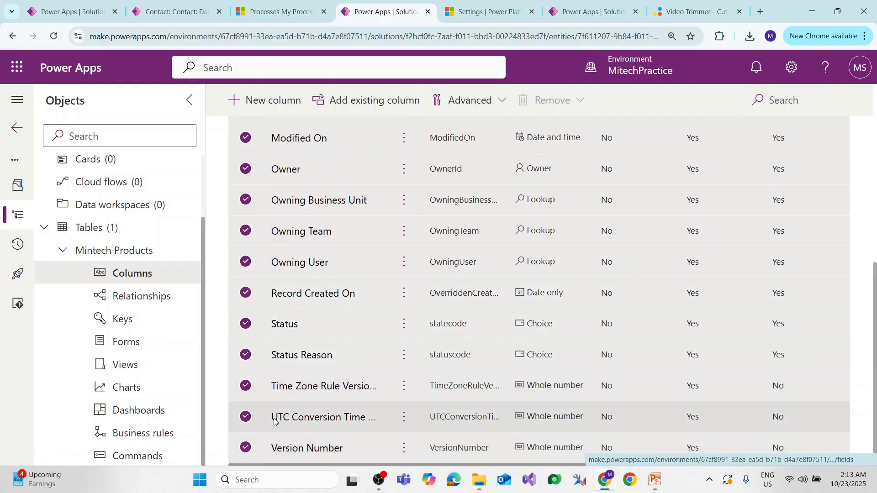
pyautogui.scroll(7, 283, 338)
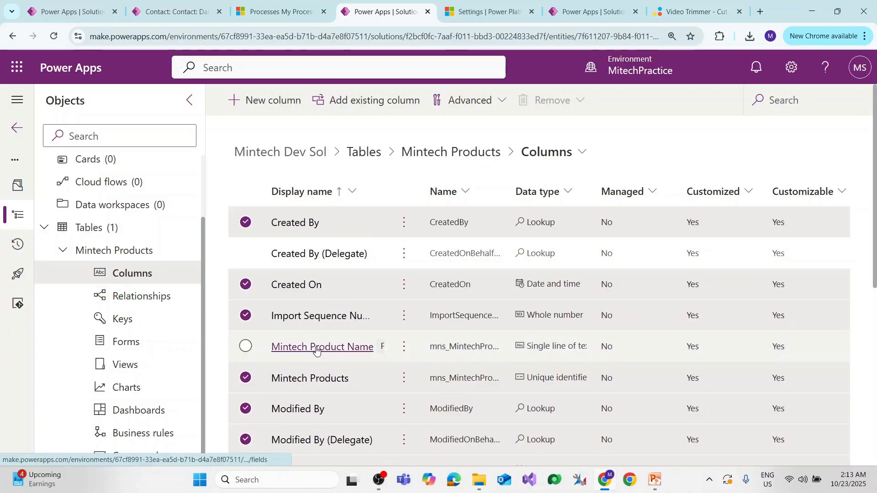
# Select all columns in the list and clear the whole selection.
pyautogui.click(154, 273)
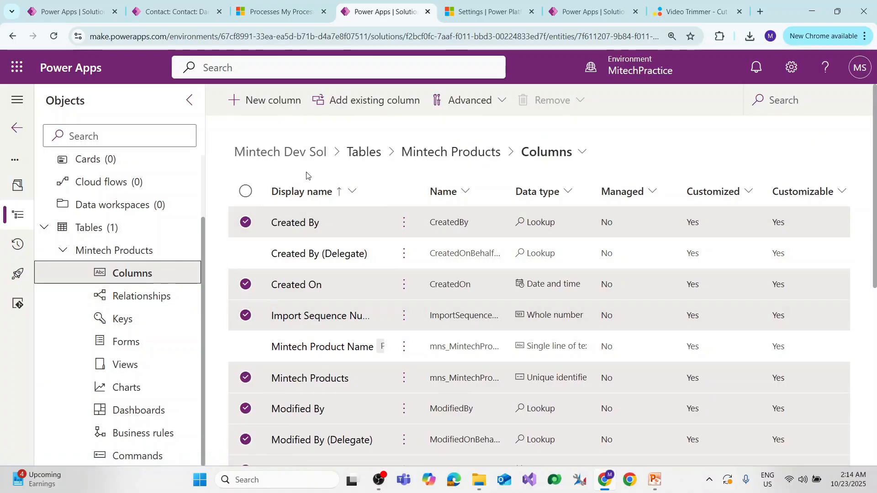
pyautogui.click(246, 192)
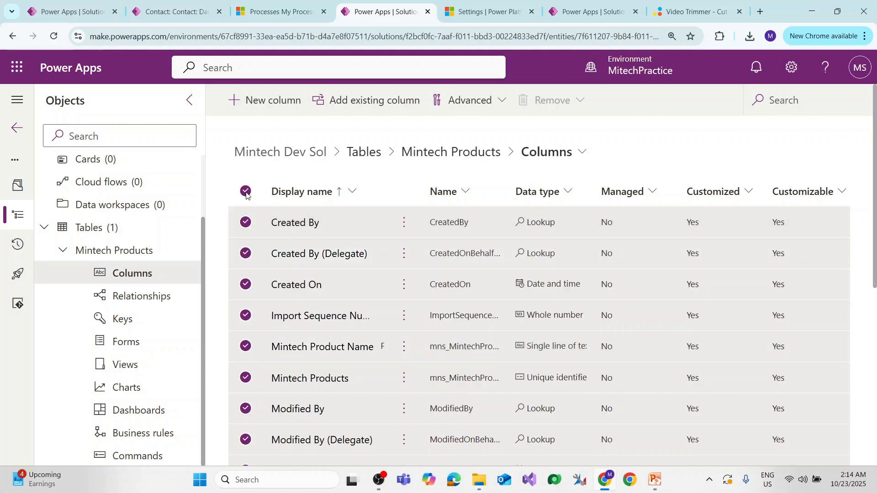
pyautogui.click(246, 193)
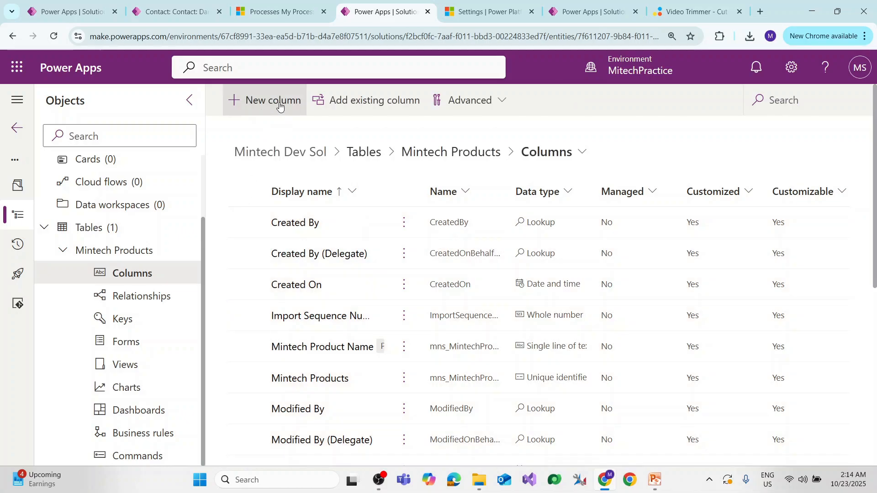
# Start a new column in the Mintech Products table with the display name Product Description.
pyautogui.click(274, 101)
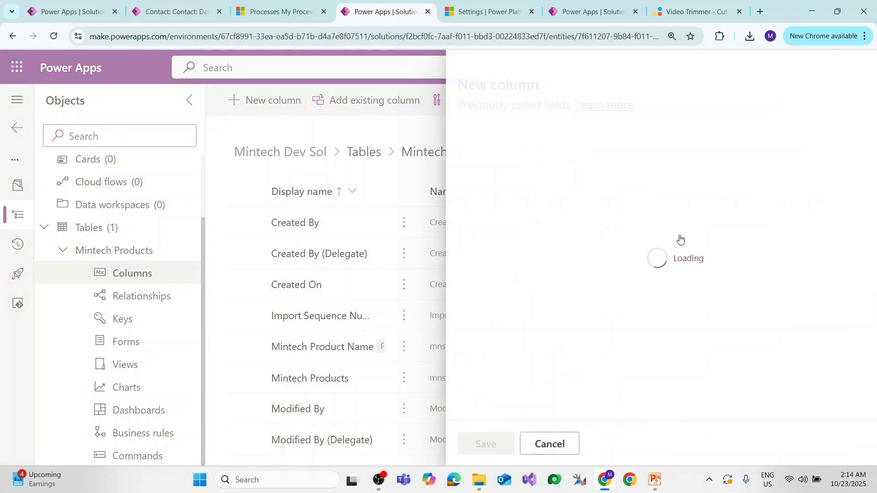
pyautogui.hotkey('alt', 'Tab')
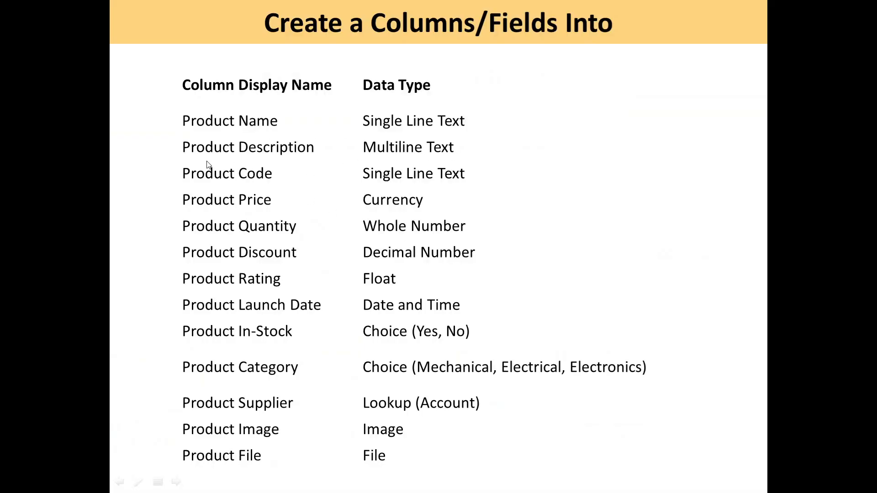
pyautogui.hotkey('alt', 'Tab')
pyautogui.write('P')
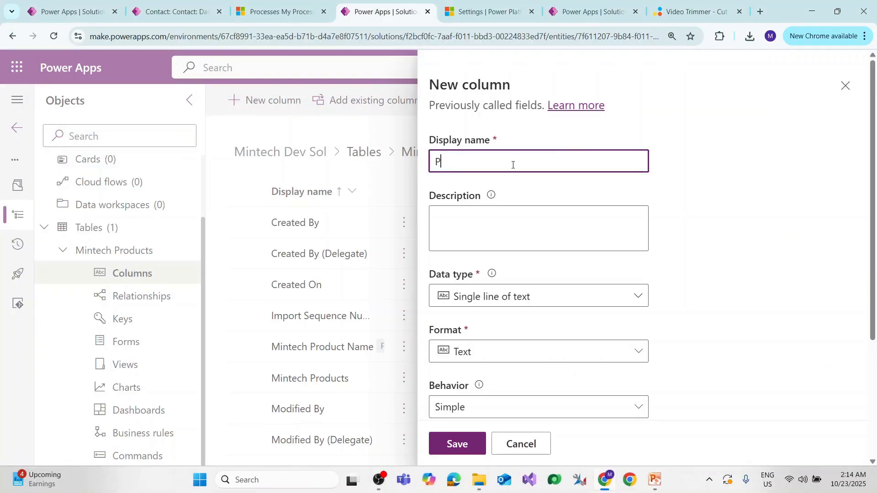
pyautogui.write('roduct Description')
pyautogui.click(502, 217)
# Set the new column's data type to single line of text with the Text area format.
pyautogui.scroll(-1, 480, 267)
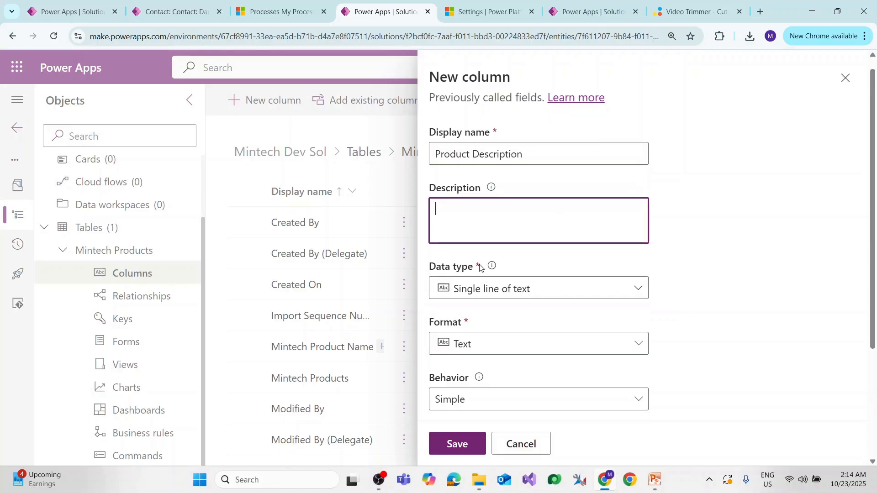
pyautogui.click(526, 245)
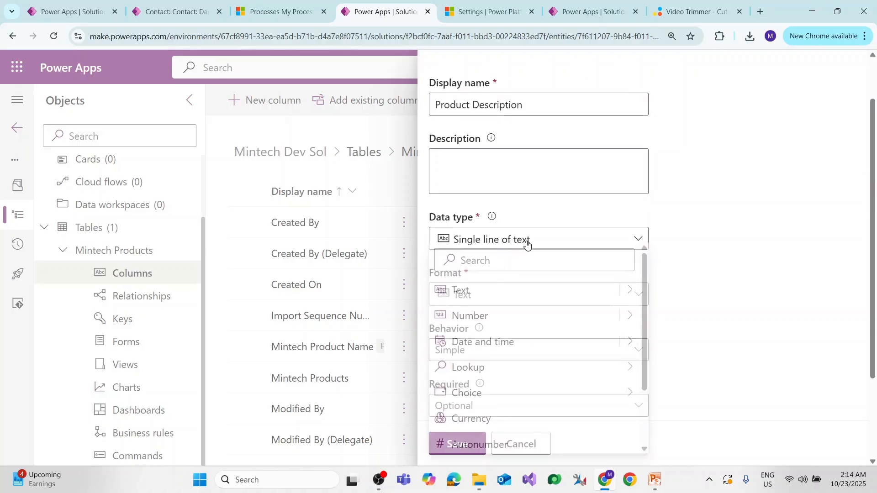
pyautogui.click(630, 291)
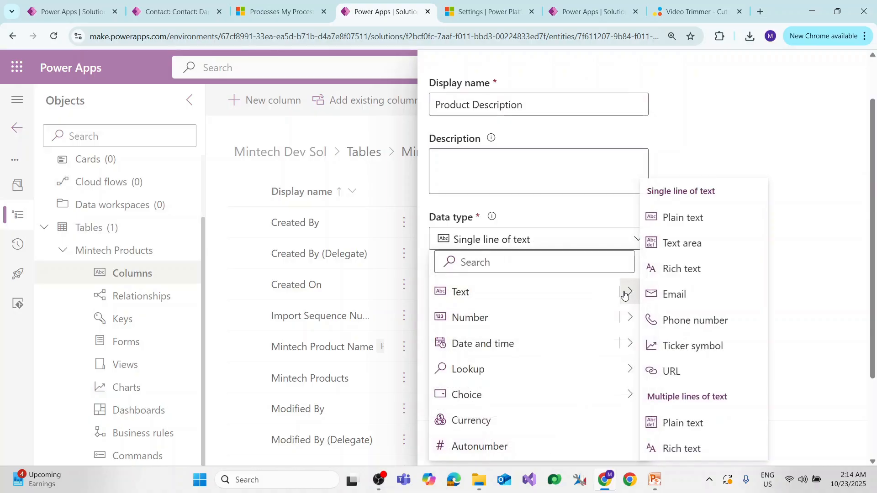
pyautogui.click(706, 248)
pyautogui.scroll(-3, 574, 290)
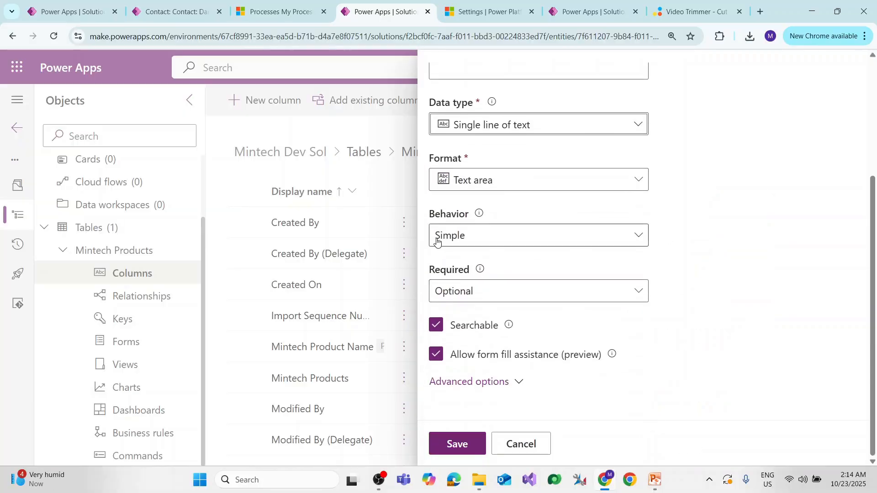
# Examine the Behavior choices for the new column, leaving it at Simple.
pyautogui.click(515, 241)
pyautogui.click(515, 241)
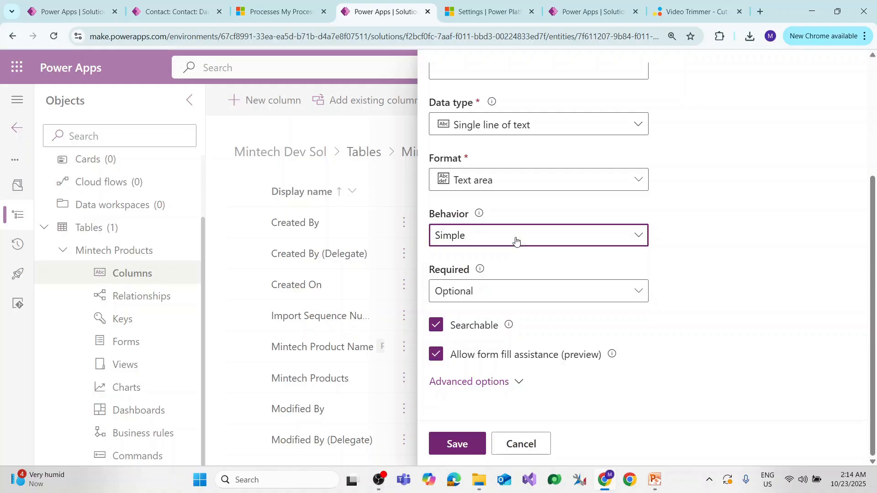
pyautogui.click(515, 240)
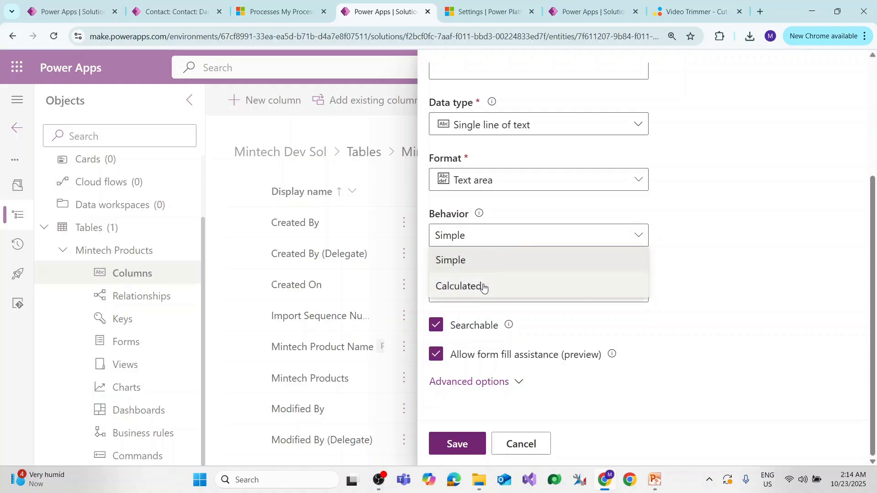
pyautogui.click(510, 241)
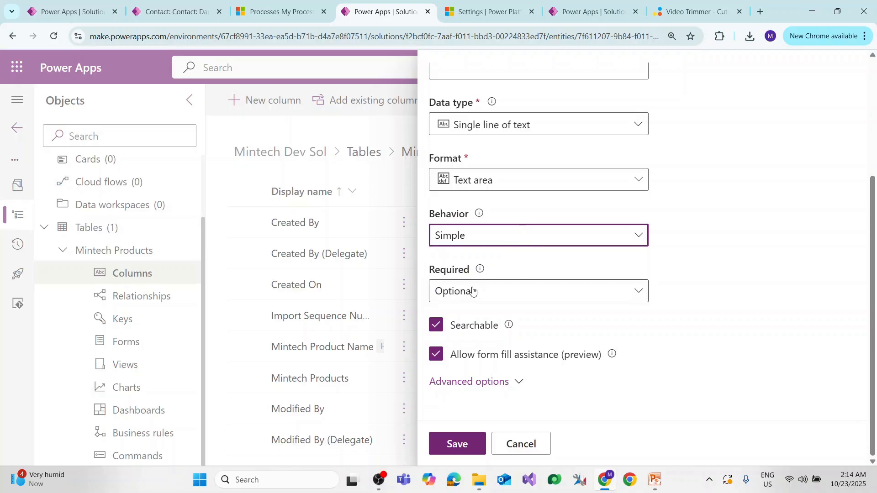
# Try the Business required and Business recommended levels for the column and return the requirement to Optional.
pyautogui.click(563, 291)
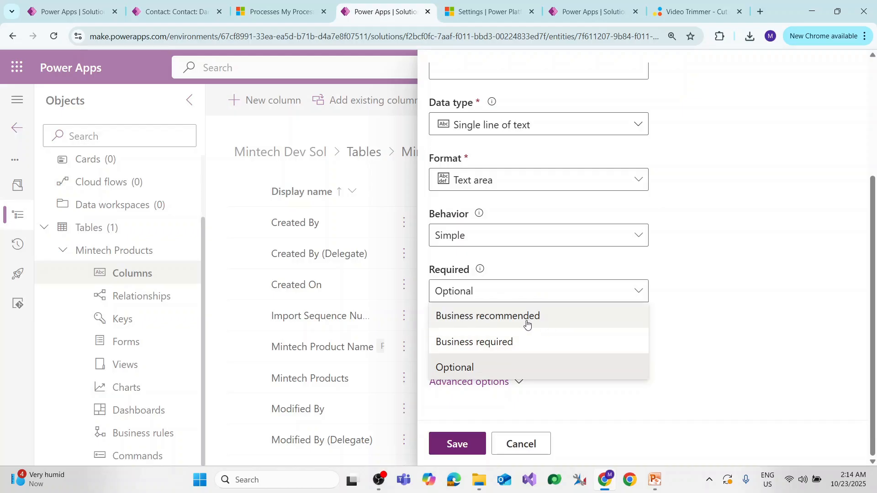
pyautogui.click(500, 343)
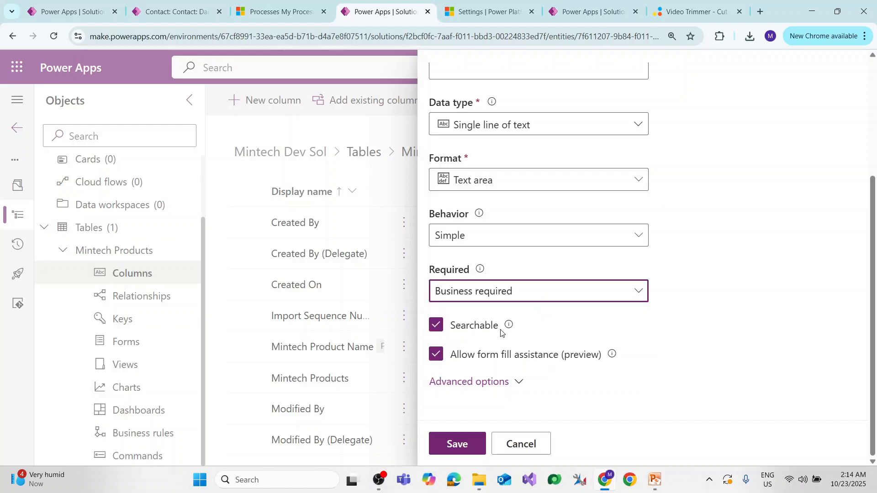
pyautogui.click(500, 292)
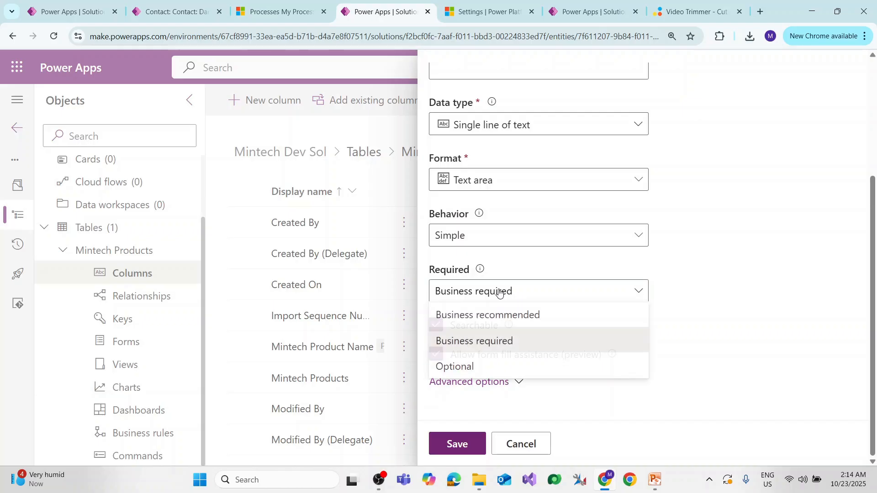
pyautogui.click(502, 324)
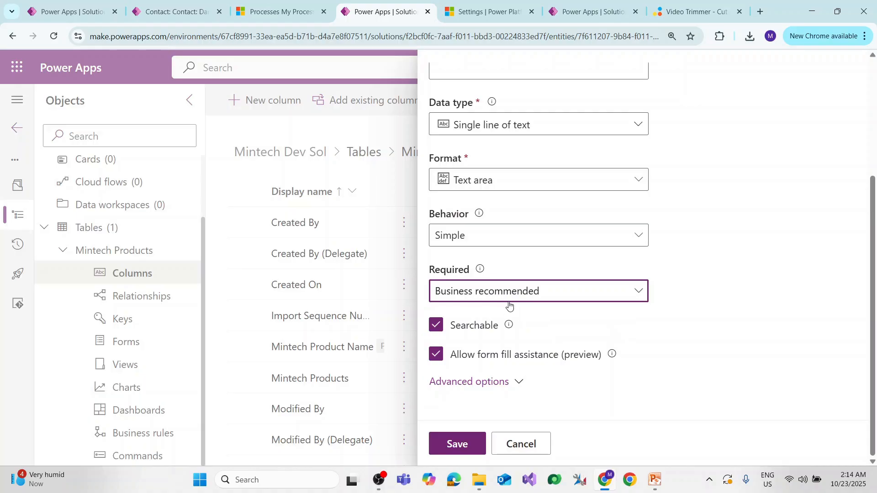
pyautogui.click(514, 384)
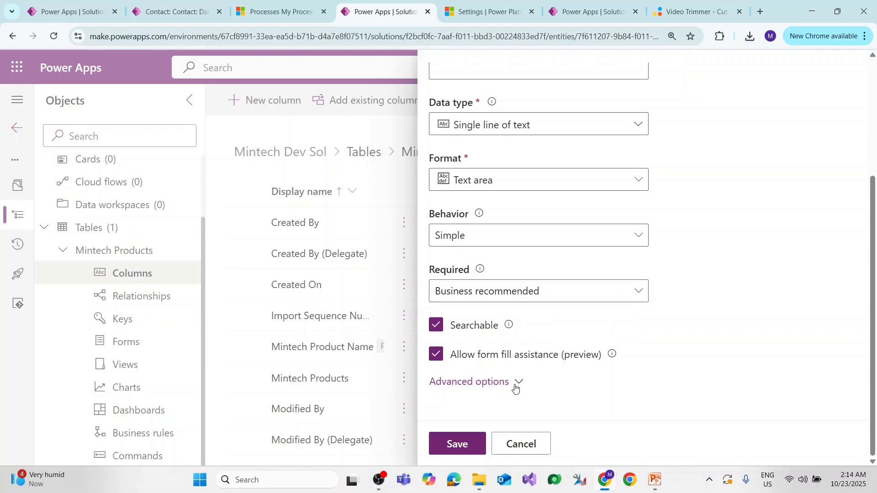
pyautogui.click(515, 290)
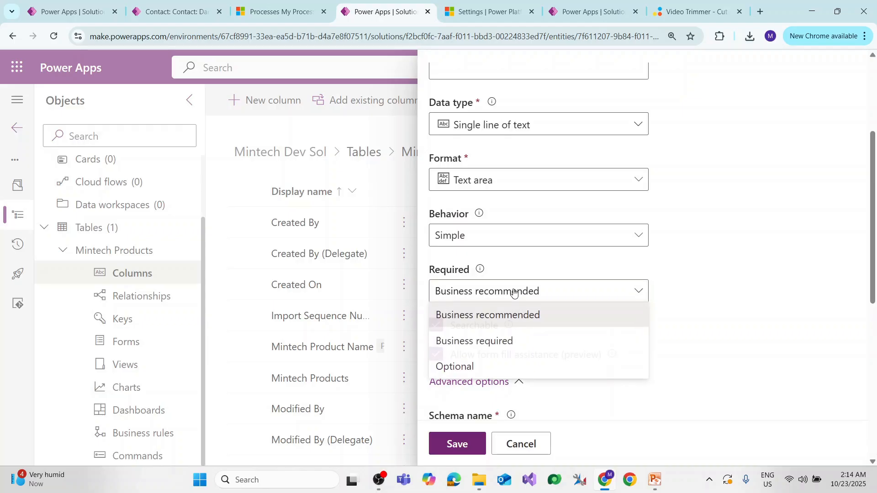
pyautogui.click(483, 366)
# Review the schema name prefix and other advanced options of the Product Description column, and save the column.
pyautogui.scroll(-4, 524, 307)
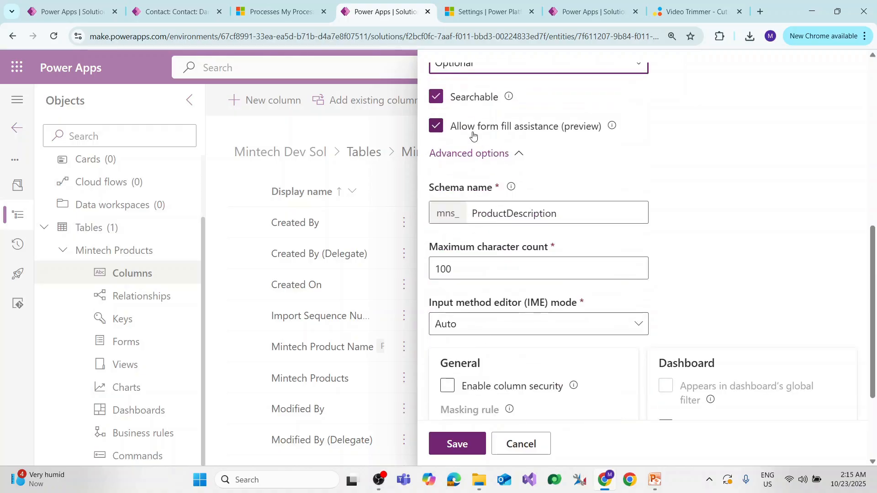
pyautogui.scroll(1, 474, 137)
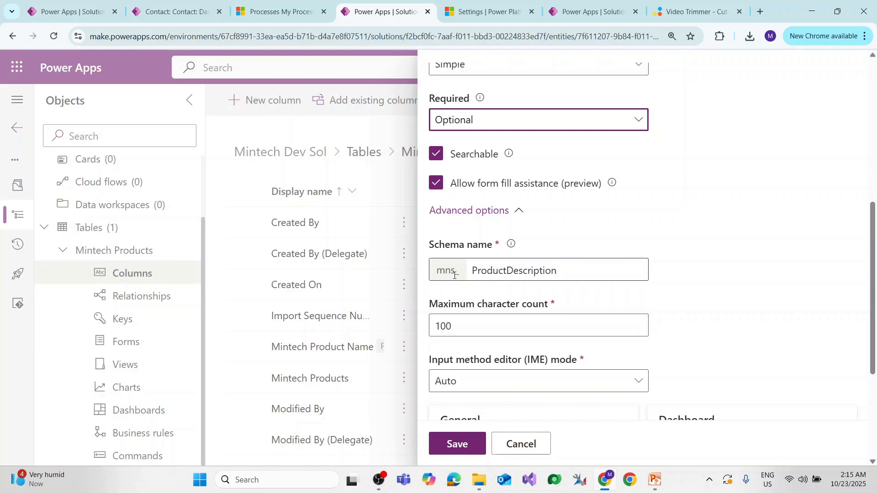
pyautogui.moveTo(455, 274); pyautogui.dragTo(433, 273)
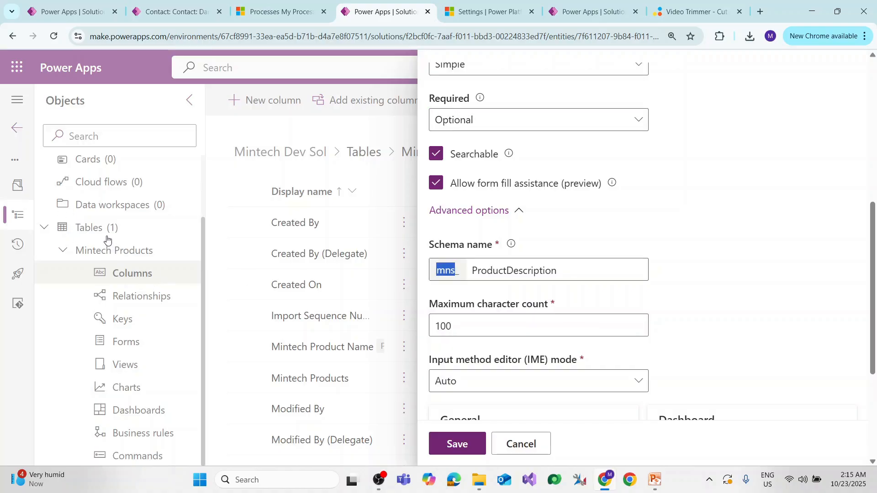
pyautogui.click(442, 271)
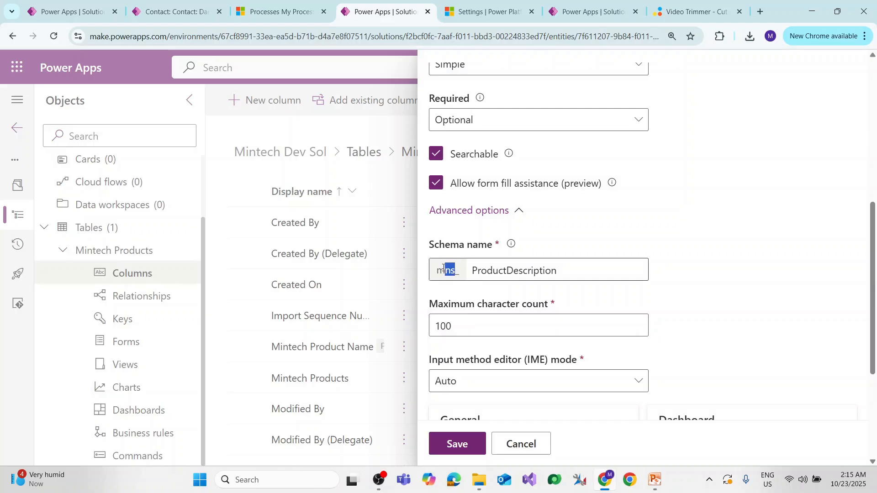
pyautogui.doubleClick(444, 270)
pyautogui.scroll(-4, 460, 271)
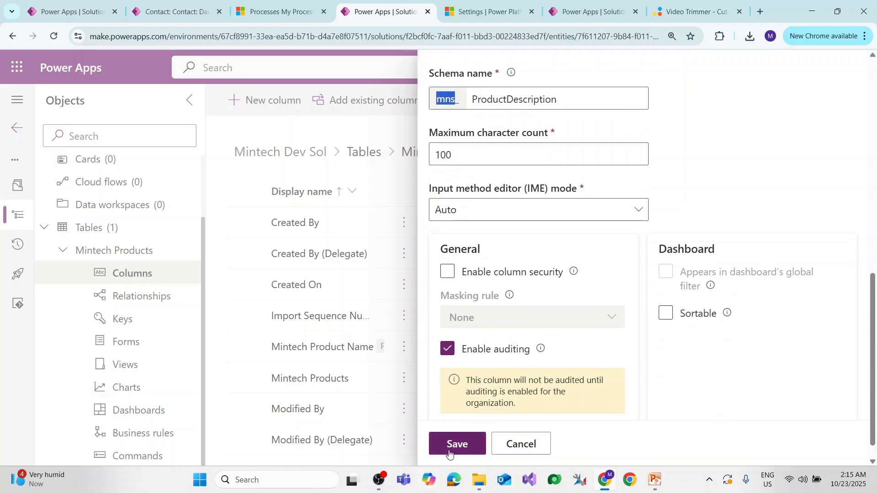
pyautogui.click(464, 441)
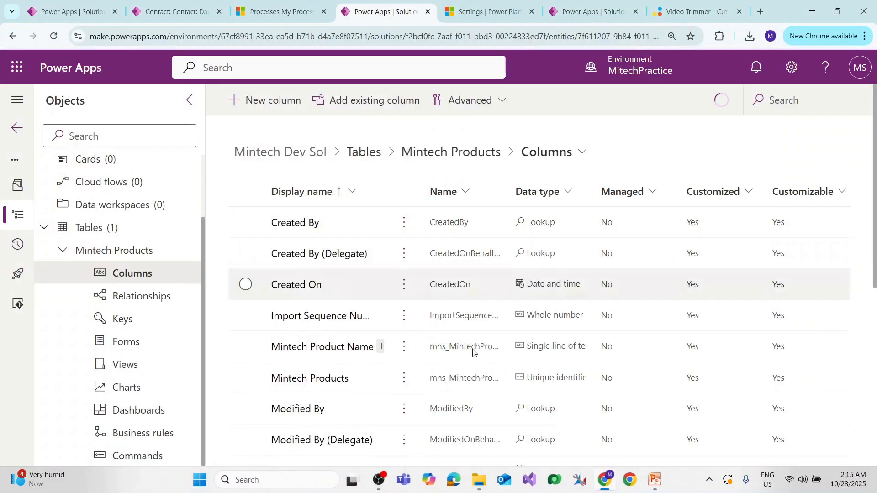
# Start a new column in the Mintech Products table with the display name "product Code".
pyautogui.click(263, 99)
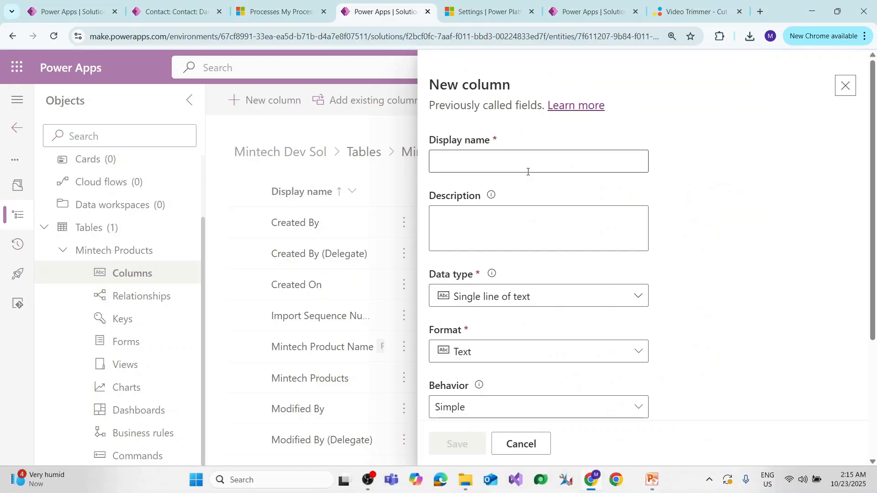
pyautogui.click(517, 164)
pyautogui.write('pr')
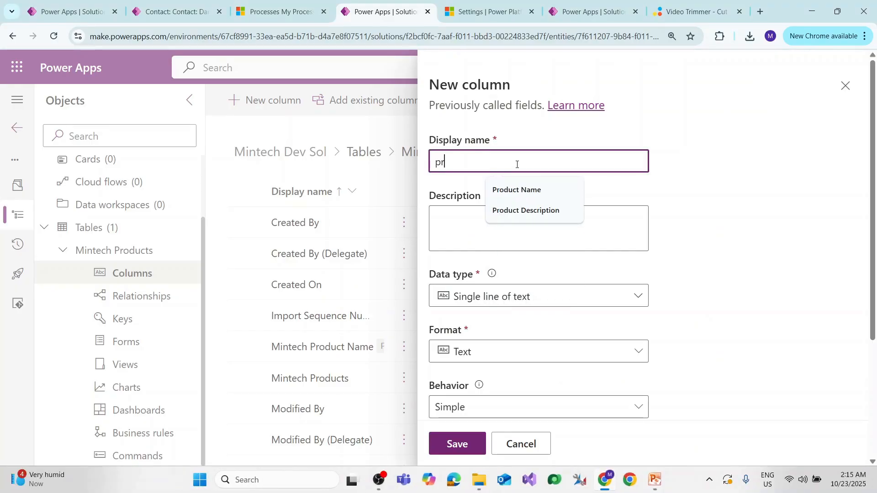
pyautogui.write('oduct Code')
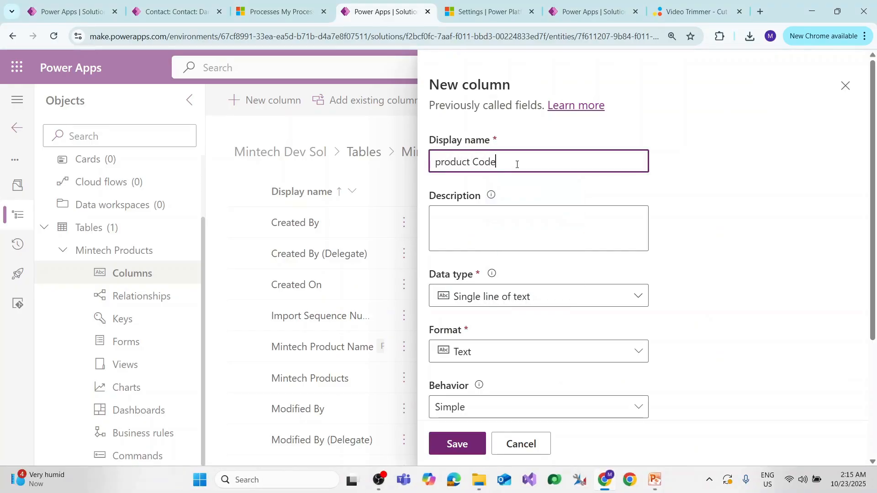
pyautogui.hotkey('ctrl', 'shift', 'Left')
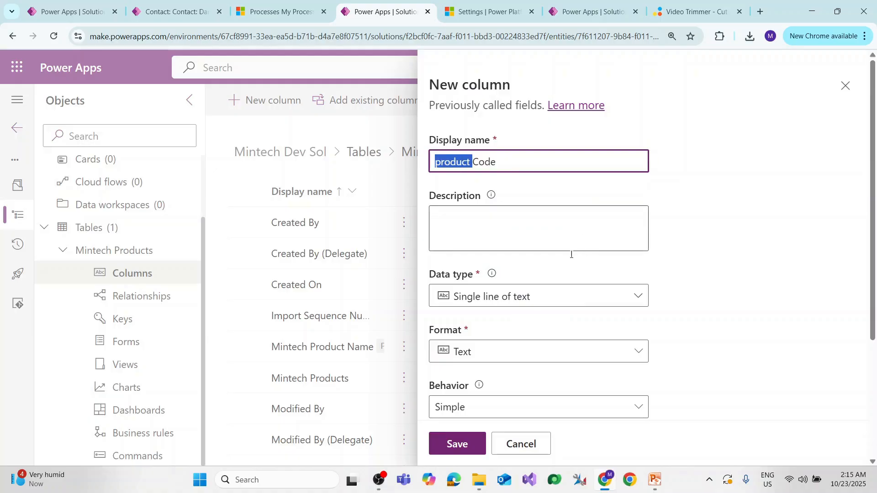
# Make the product Code column Business required, review its advanced options, and save the column.
pyautogui.scroll(-3, 548, 251)
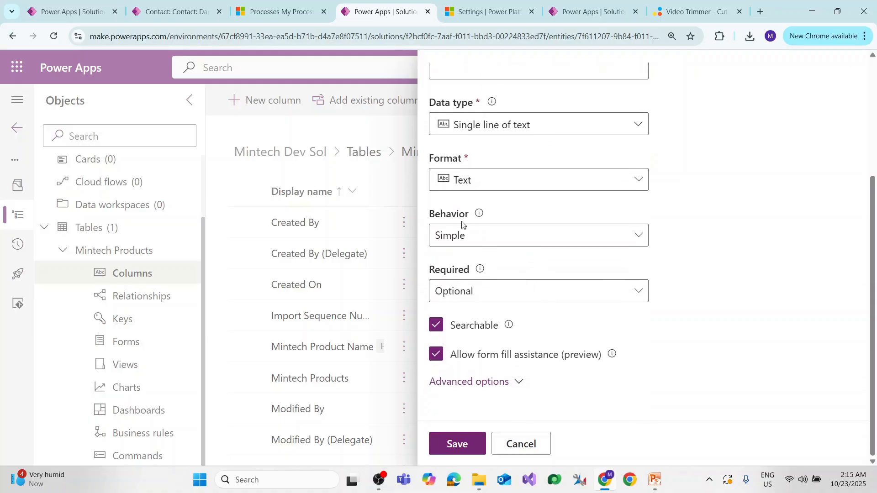
pyautogui.click(504, 296)
pyautogui.click(494, 348)
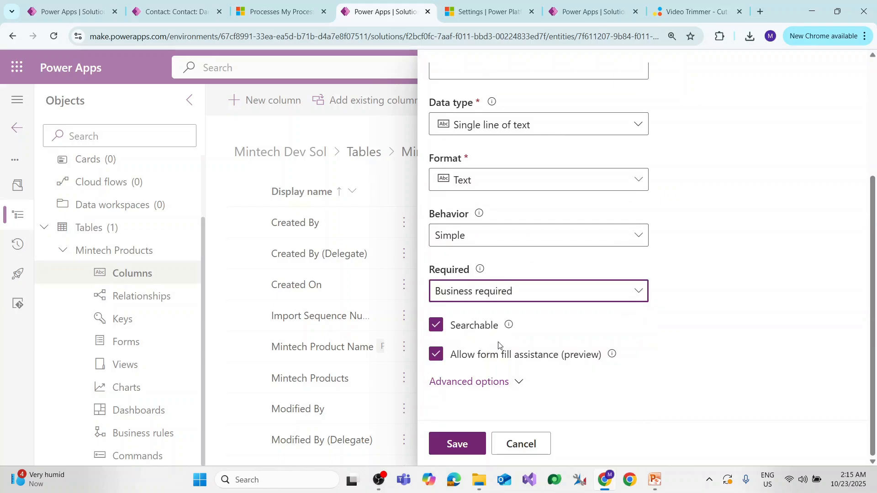
pyautogui.click(500, 387)
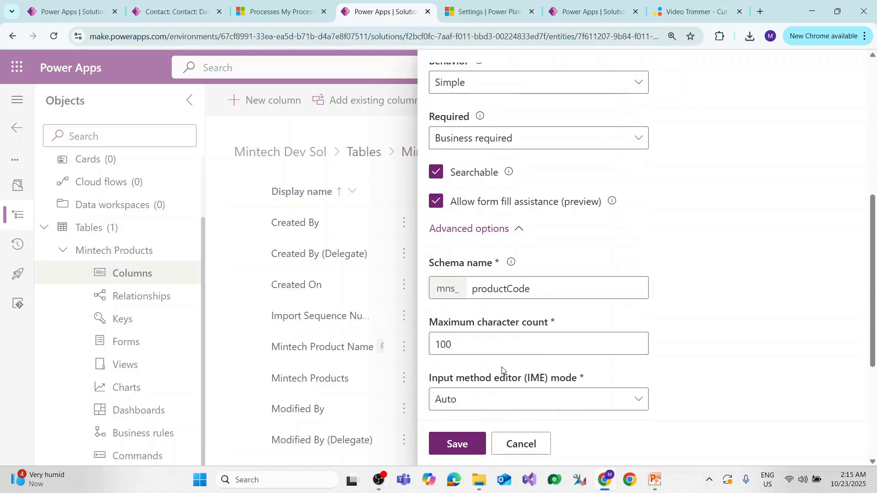
pyautogui.scroll(-4, 484, 274)
pyautogui.click(468, 450)
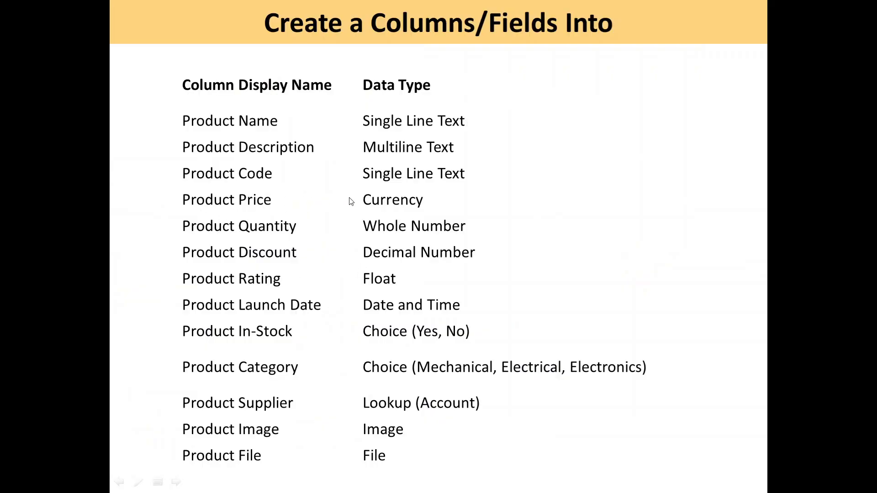
# Start another new column in the Mintech Products table with the display name "product Price".
pyautogui.hotkey('alt', 'Tab')
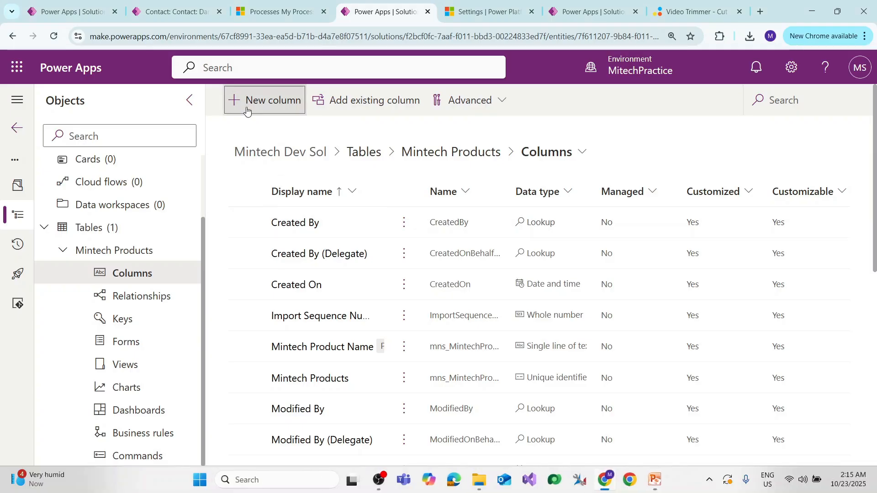
pyautogui.click(248, 110)
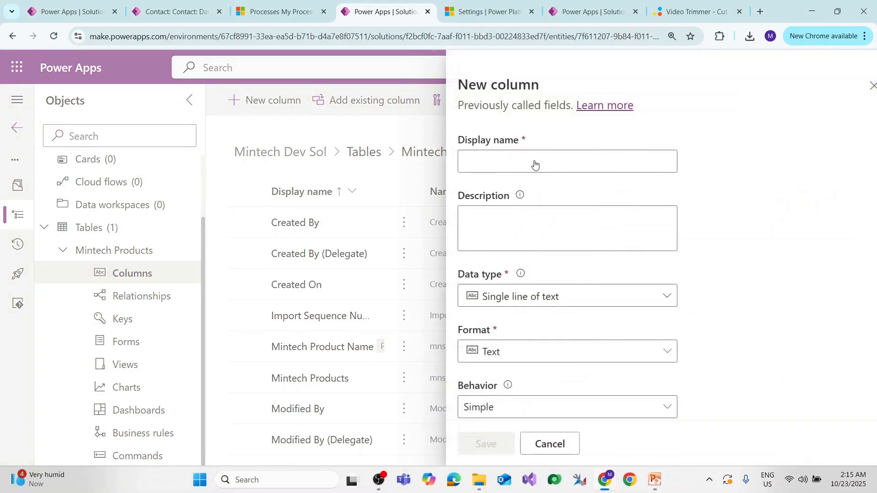
pyautogui.press('Escape')
pyautogui.click(257, 103)
pyautogui.click(510, 162)
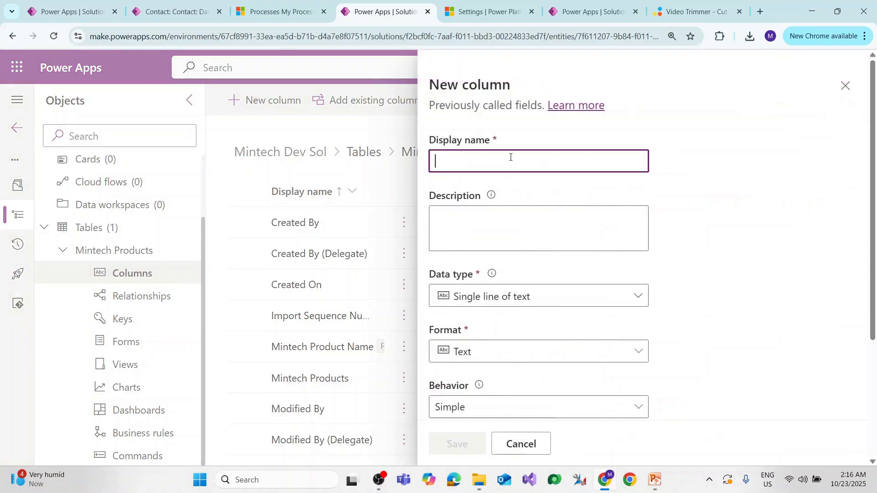
pyautogui.write('product ')
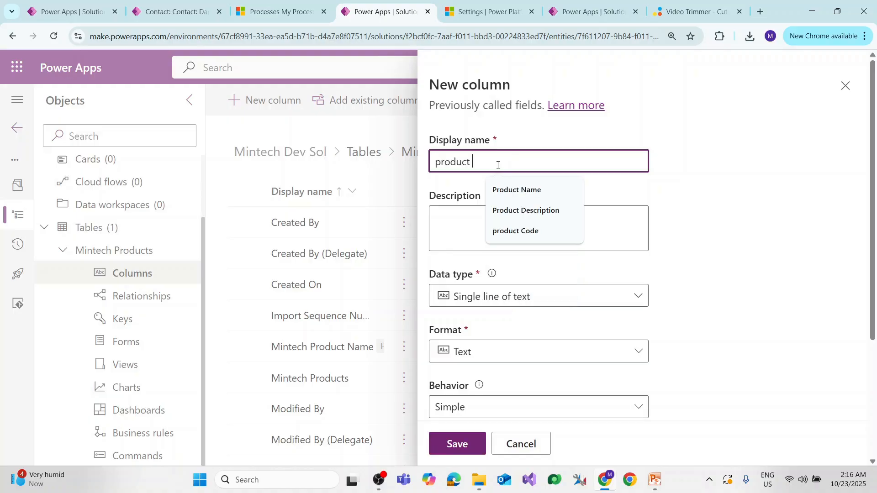
pyautogui.write('Price')
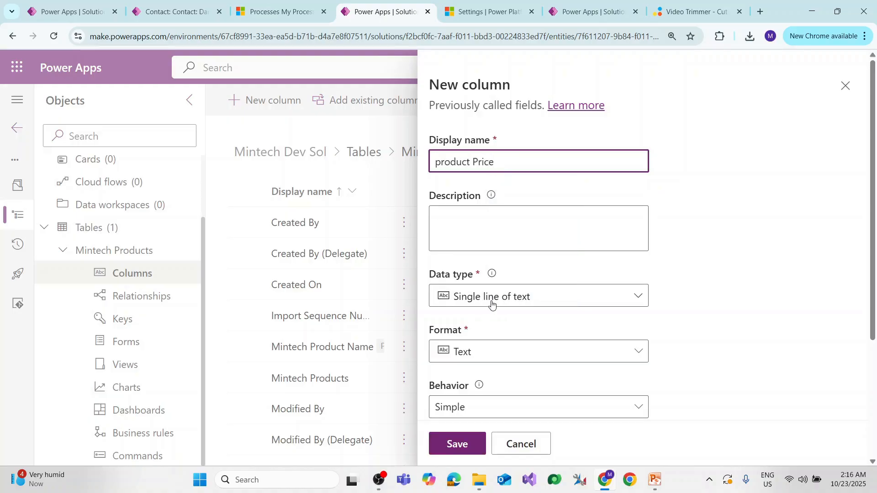
# Set the product Price column's data type to Currency with Simple behavior, and save the column.
pyautogui.click(491, 297)
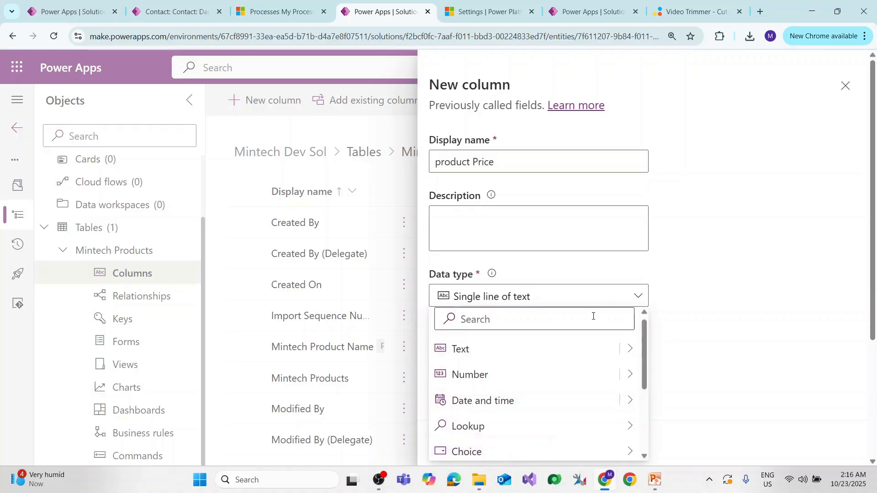
pyautogui.scroll(-3, 573, 393)
pyautogui.click(574, 374)
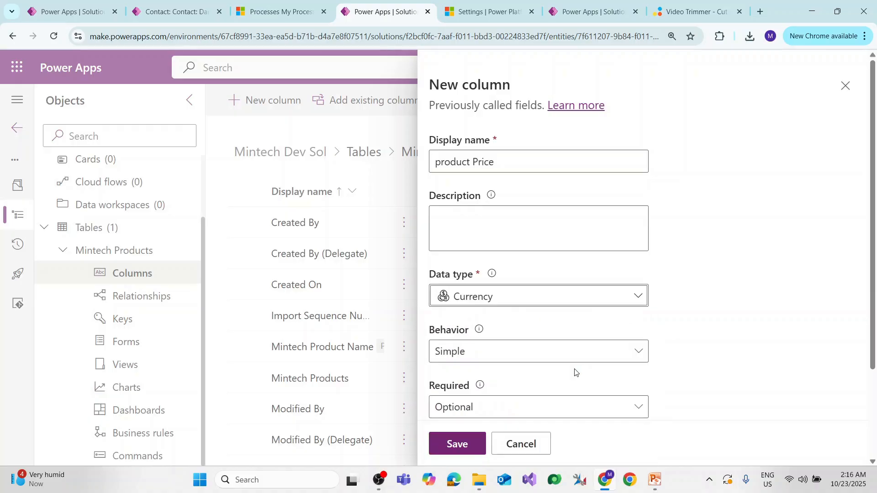
pyautogui.scroll(-3, 499, 260)
pyautogui.click(495, 240)
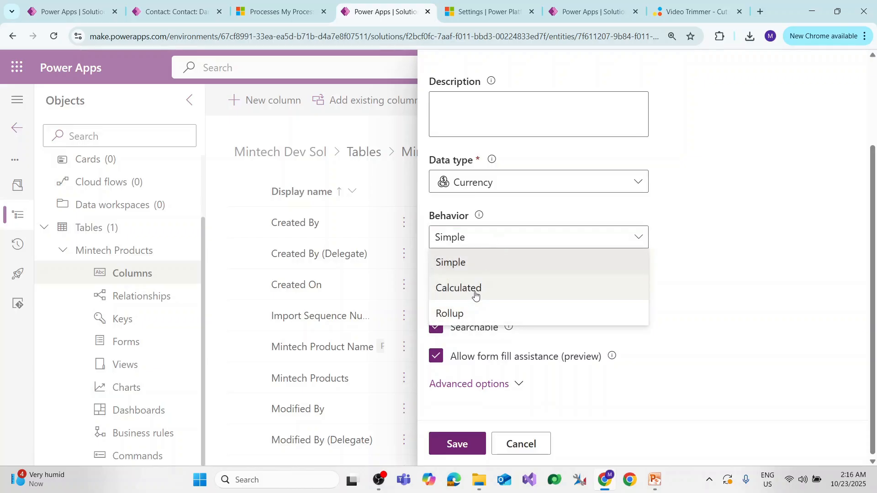
pyautogui.click(665, 236)
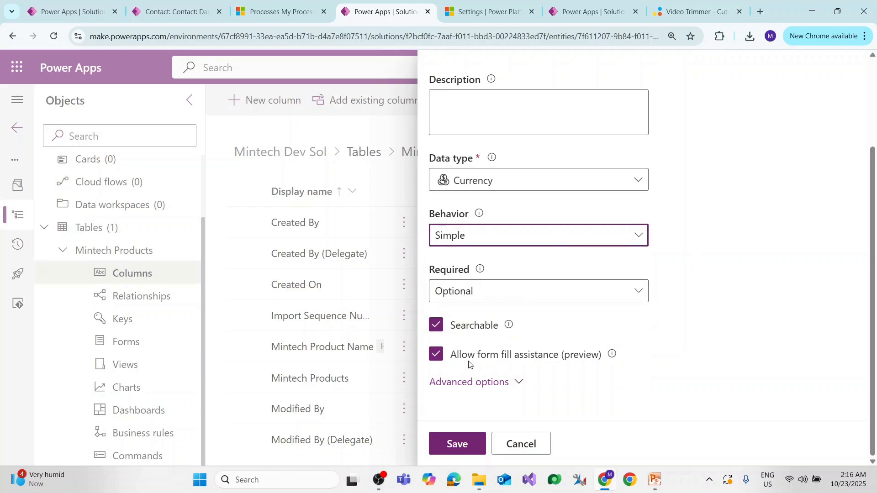
pyautogui.click(456, 444)
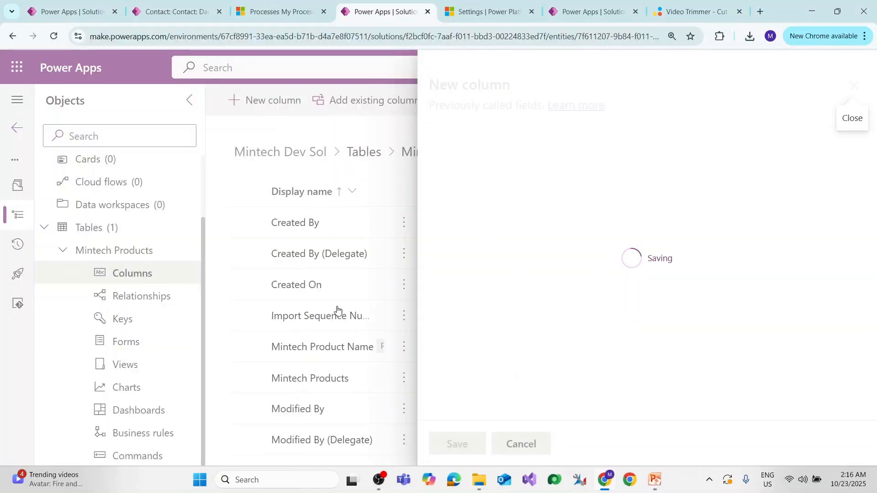
# Start a new column in the Mintech Products table with the display name "product Quantity".
pyautogui.click(270, 102)
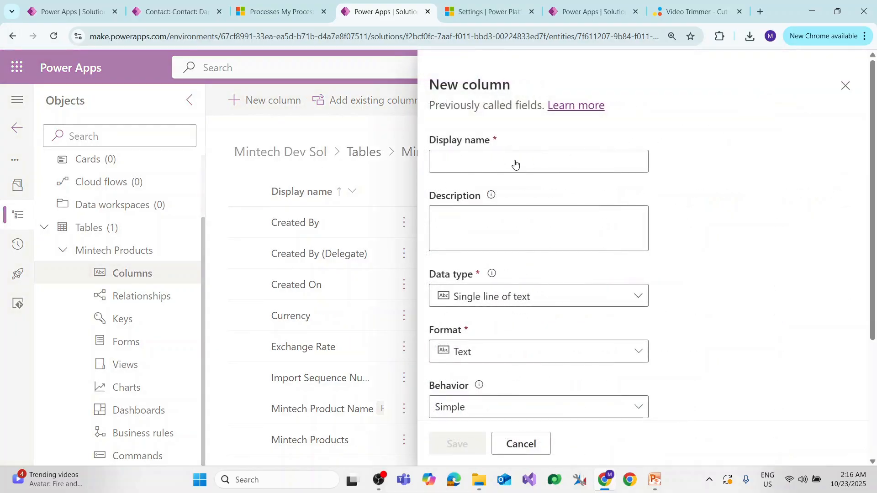
pyautogui.click(514, 160)
pyautogui.write('product ')
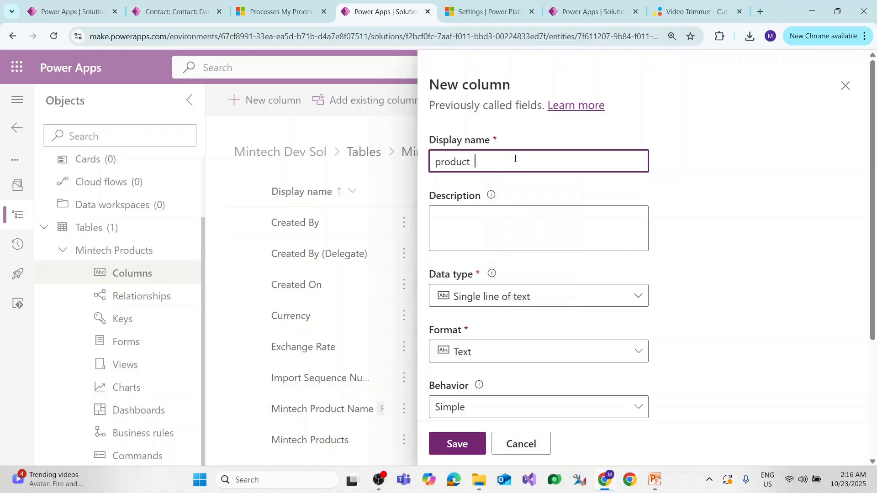
pyautogui.write('Quantity')
# Set the product Quantity column's data type to Whole number and save the column.
pyautogui.click(557, 296)
pyautogui.scroll(-1, 558, 388)
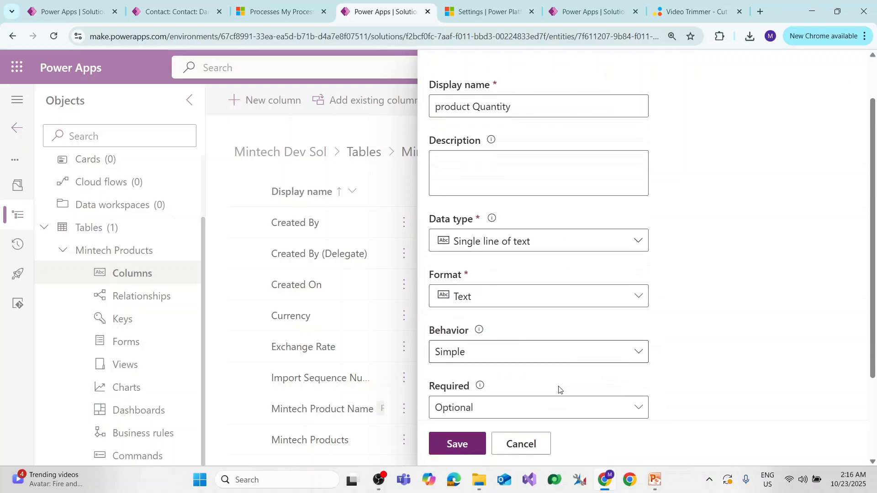
pyautogui.click(548, 249)
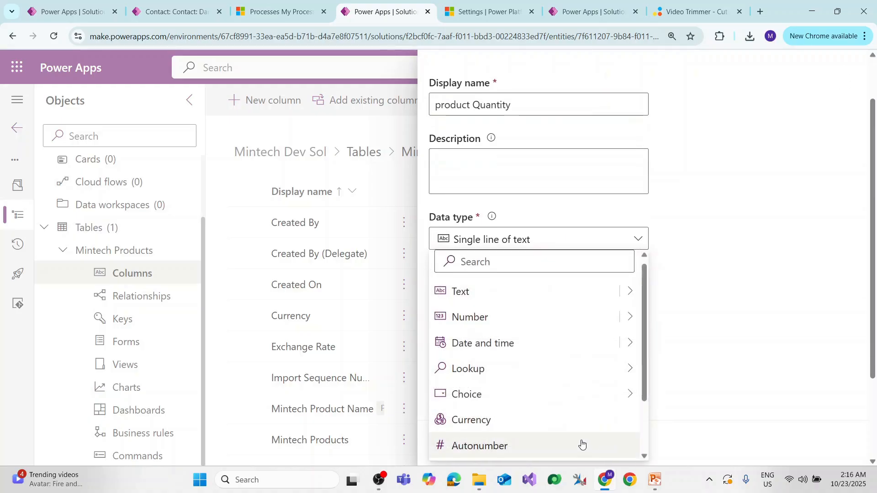
pyautogui.moveTo(628, 318)
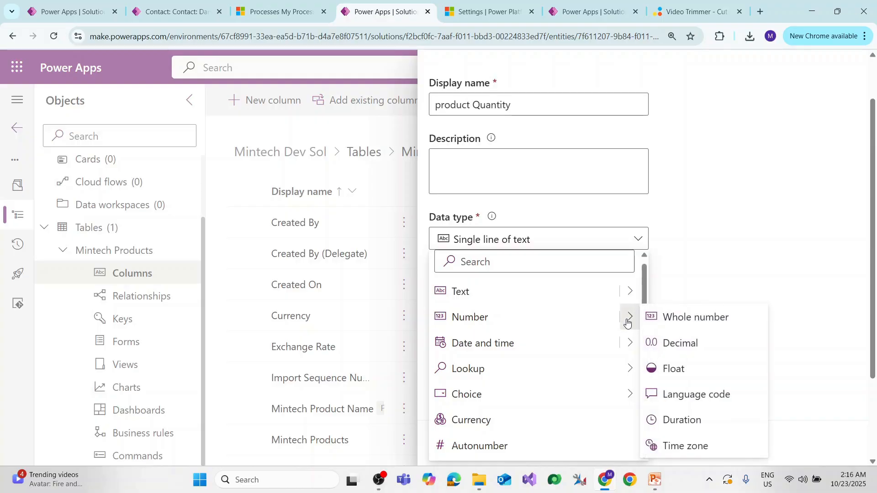
pyautogui.click(708, 318)
pyautogui.scroll(-3, 508, 287)
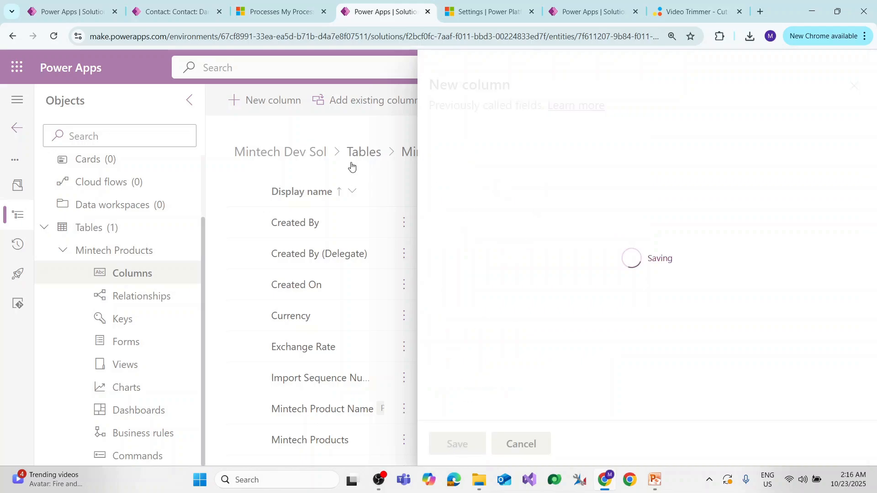
# Check the planned column list in the slides, and start a new column with the display name "product Discount".
pyautogui.hotkey('alt', 'Tab')
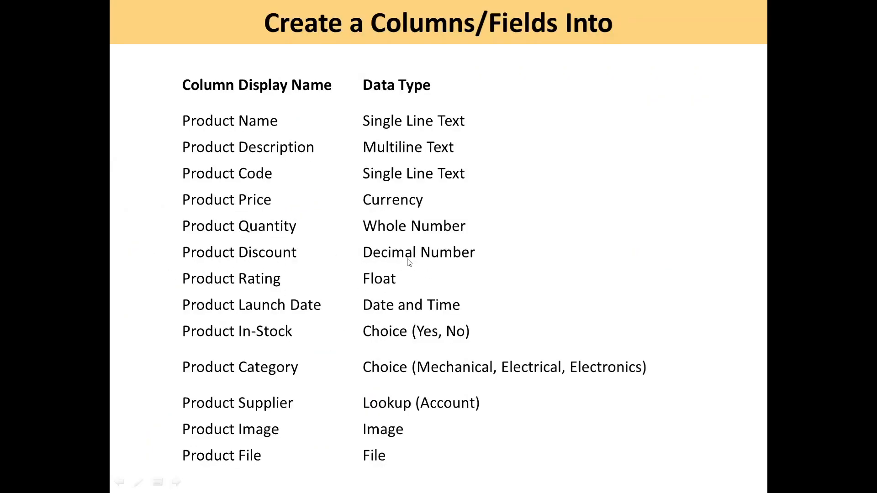
pyautogui.hotkey('alt', 'Tab')
pyautogui.click(256, 100)
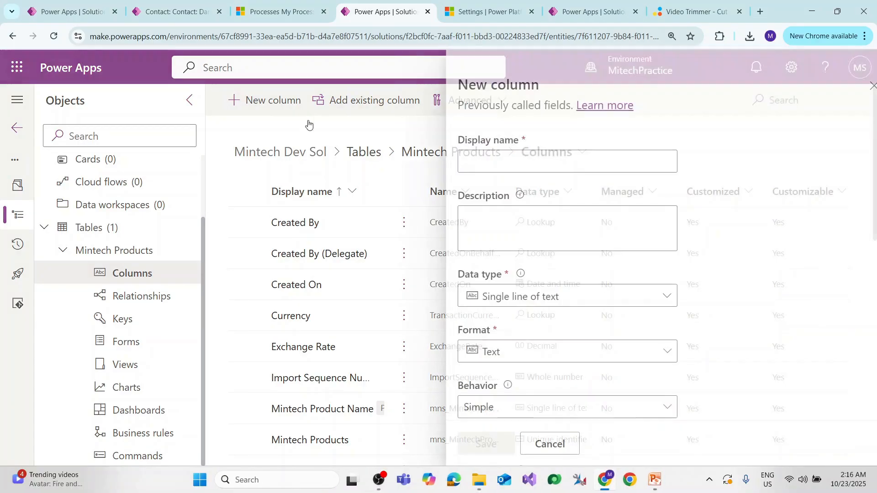
pyautogui.click(529, 163)
pyautogui.write('product D')
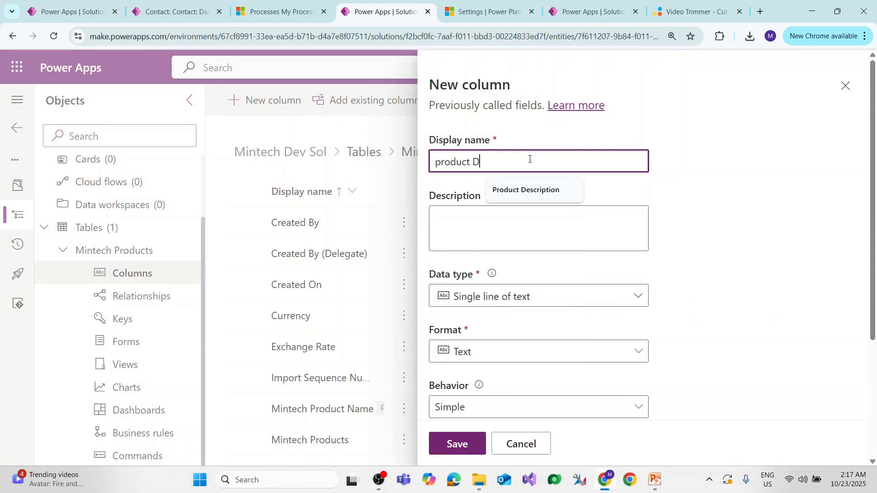
pyautogui.write('iscount')
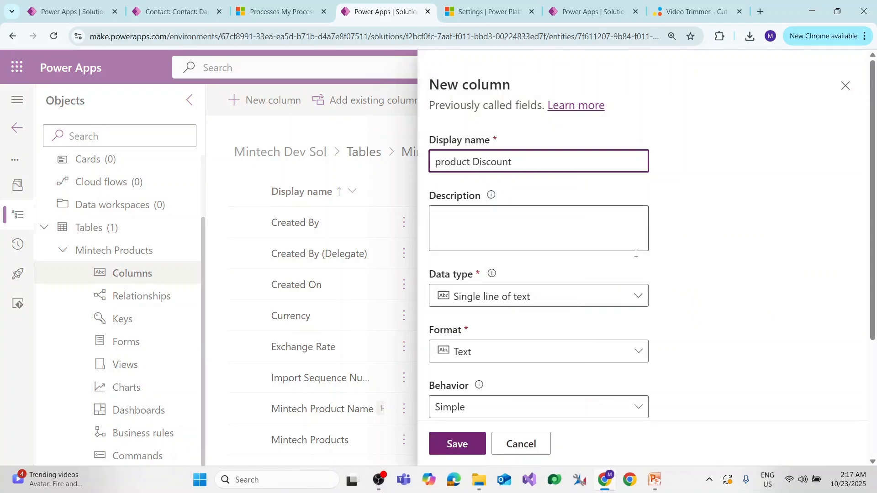
# Set the product Discount column's data type to Decimal and save the column.
pyautogui.click(636, 296)
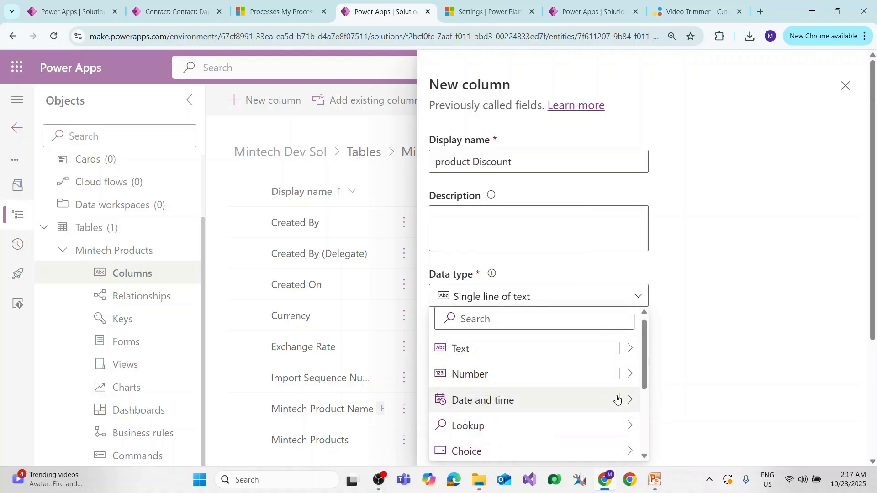
pyautogui.scroll(-2, 614, 395)
pyautogui.click(626, 322)
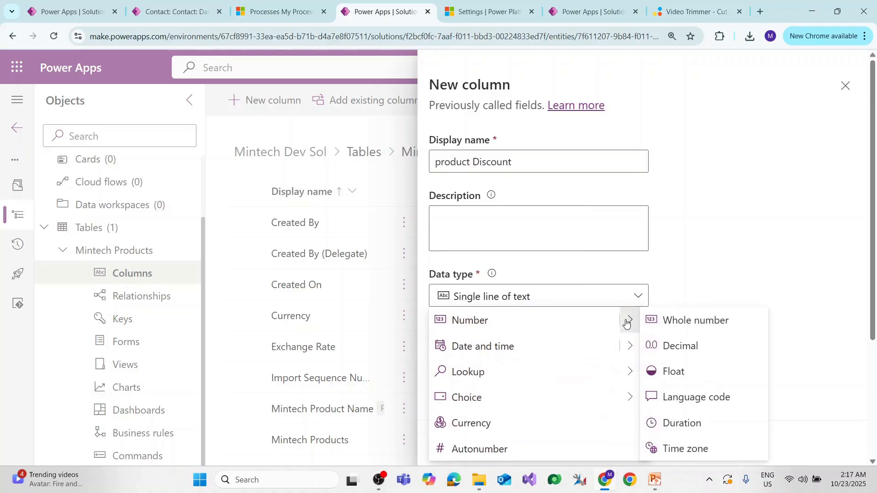
pyautogui.click(694, 346)
pyautogui.scroll(-3, 485, 337)
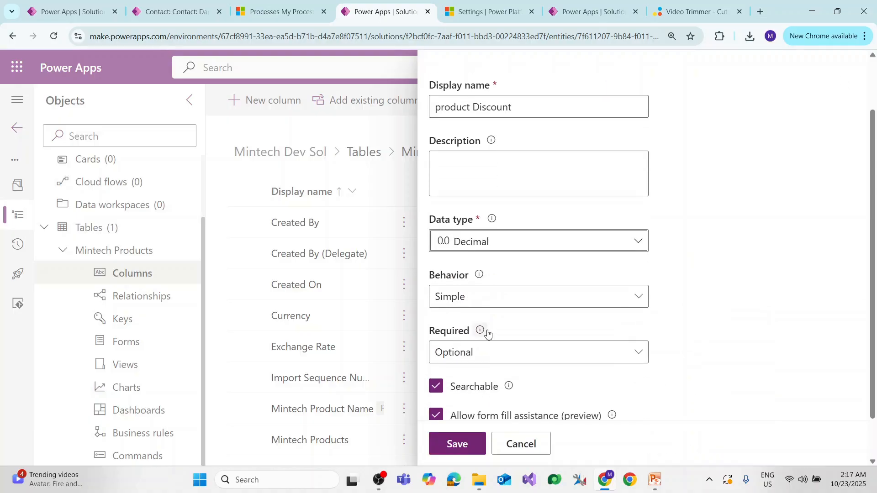
pyautogui.click(457, 445)
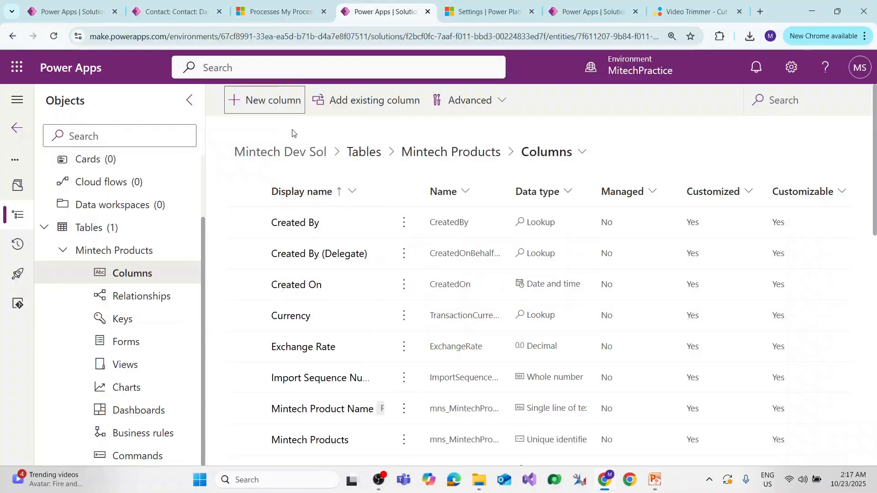
# Start a new column in the Mintech Products table with the display name "product Rating".
pyautogui.click(277, 105)
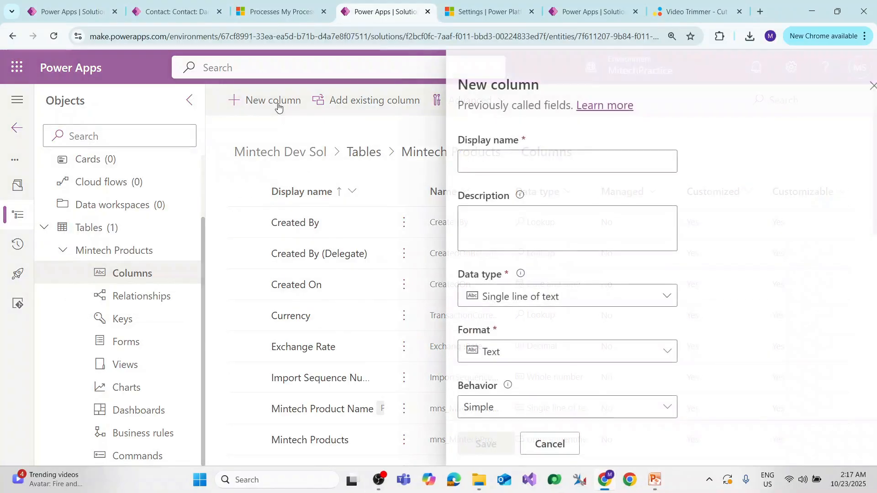
pyautogui.click(526, 163)
pyautogui.write('product ')
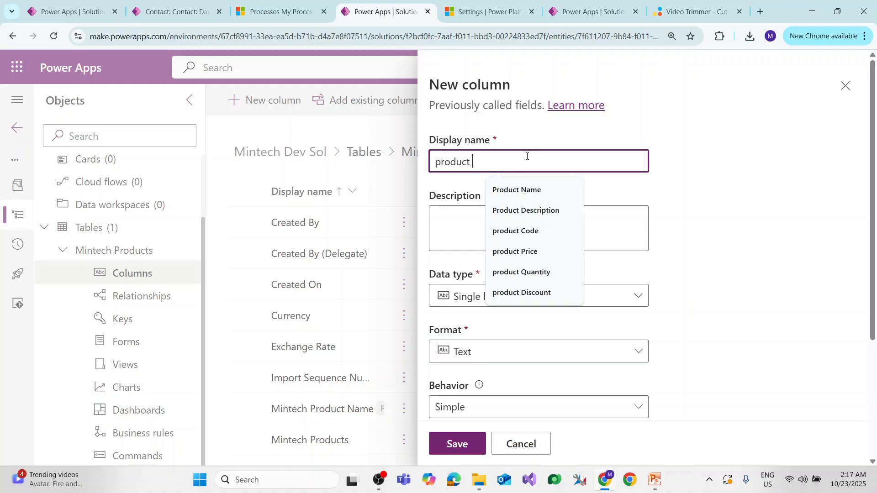
pyautogui.write('Rating')
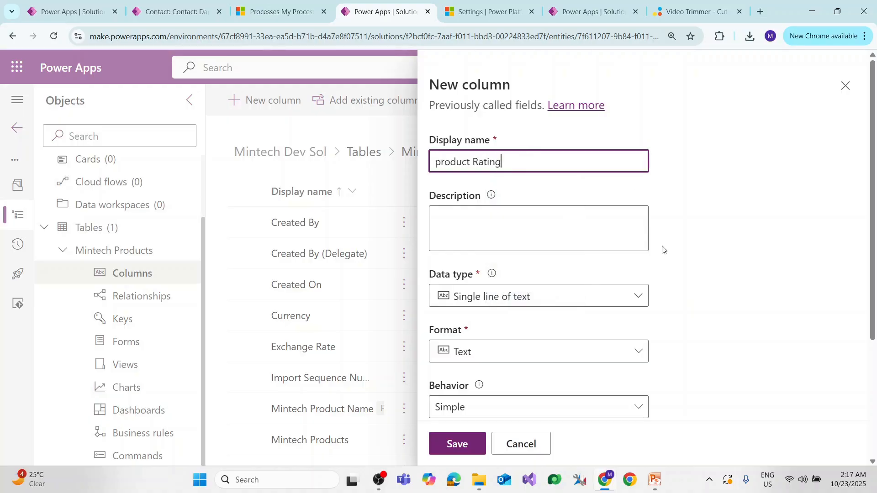
# Set the product Rating column's data type to Float and save the column.
pyautogui.click(625, 301)
pyautogui.moveTo(634, 372)
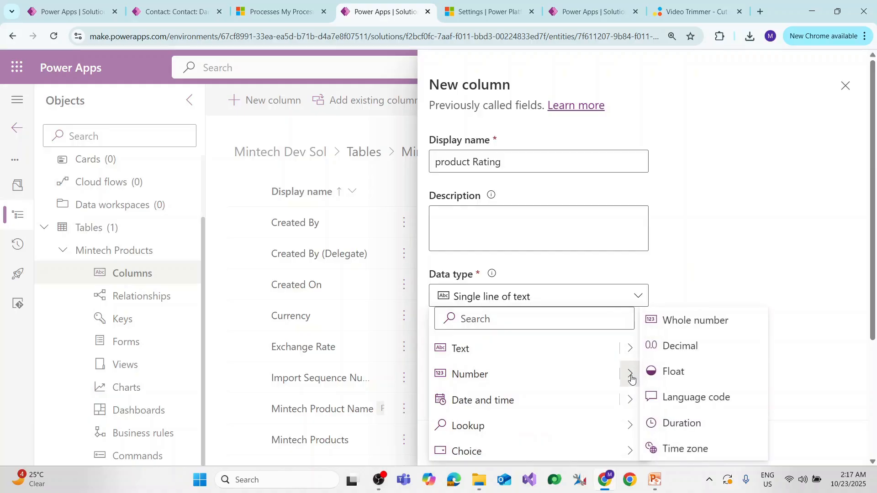
pyautogui.click(673, 372)
pyautogui.scroll(-2, 485, 340)
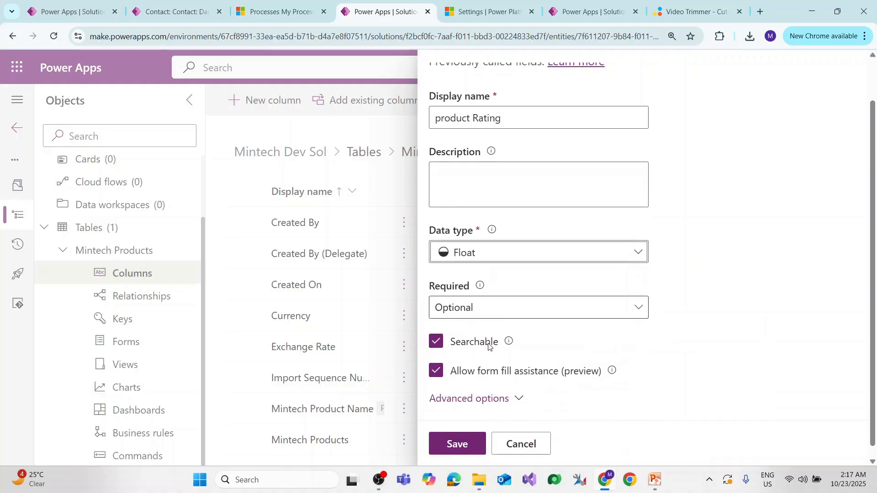
pyautogui.click(460, 448)
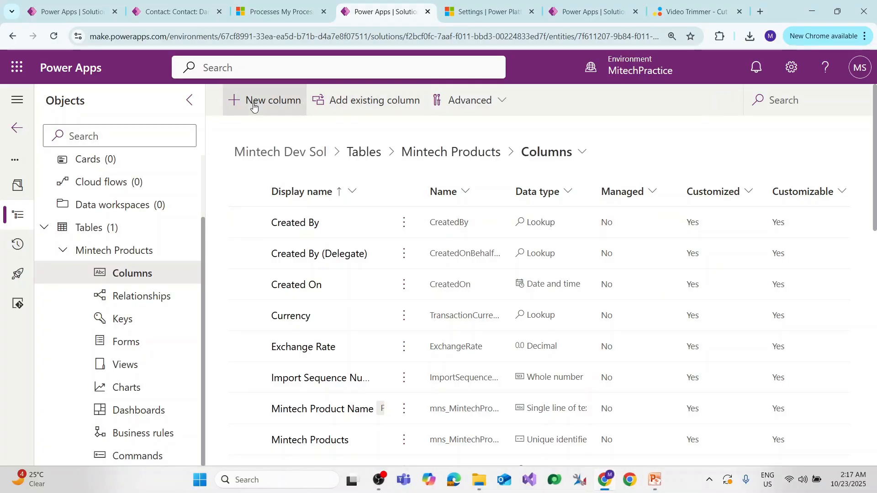
# Start a new column in the Mintech Products table with the display name "product Launch Date".
pyautogui.click(254, 107)
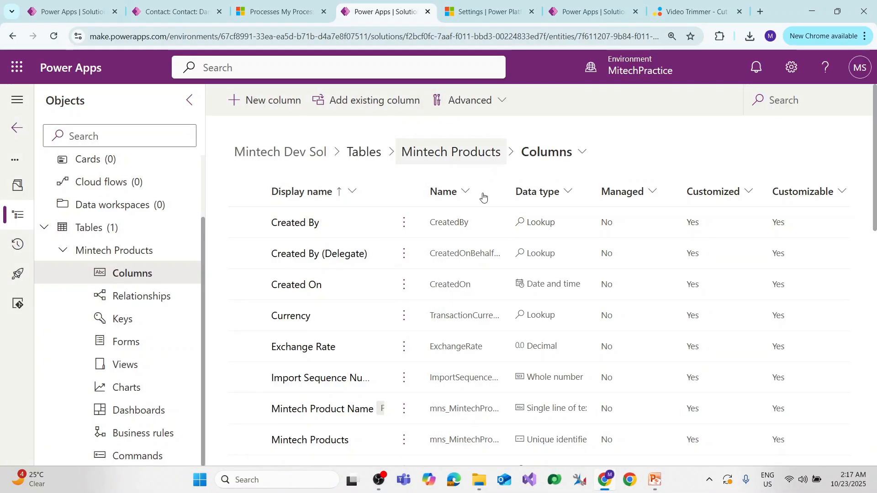
pyautogui.click(247, 99)
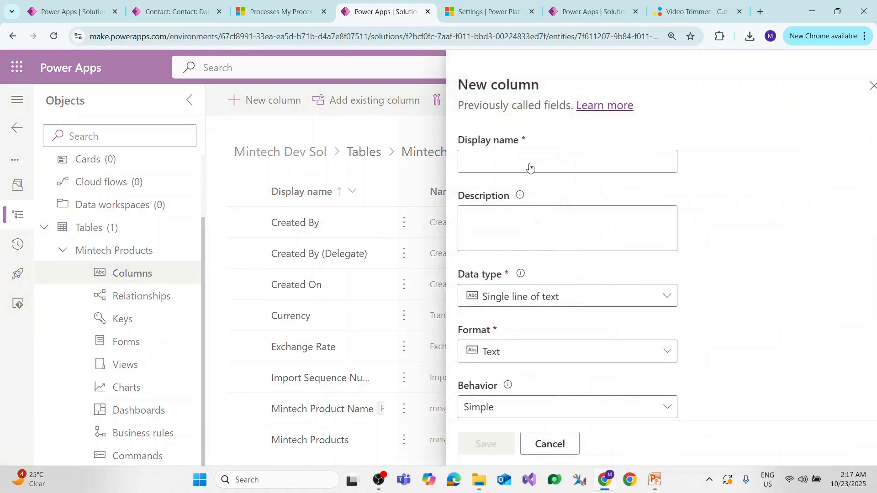
pyautogui.click(530, 161)
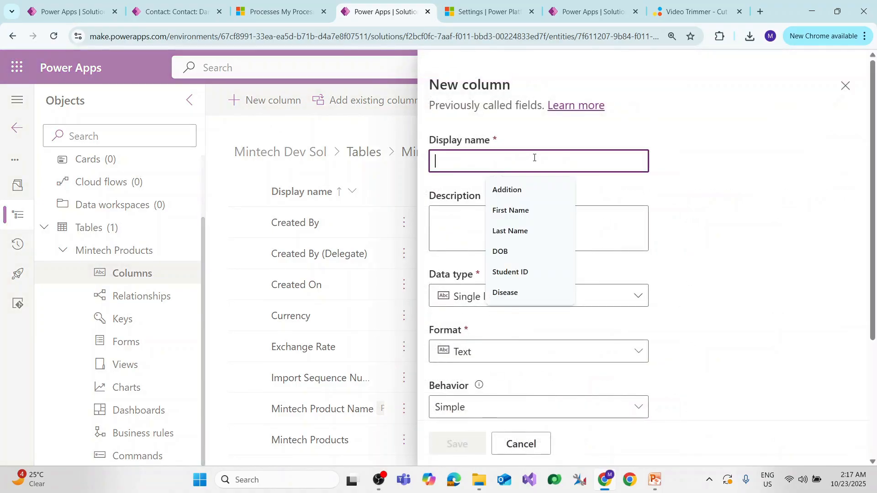
pyautogui.write('product Launc')
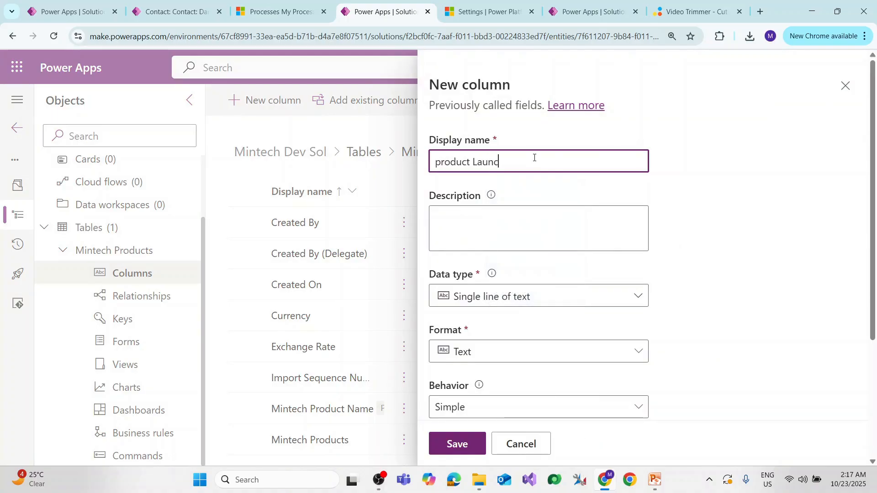
pyautogui.write('h Date')
# Set the product Launch Date column's data type to Date and time with the Date only format, and save the column.
pyautogui.click(600, 302)
pyautogui.moveTo(623, 399)
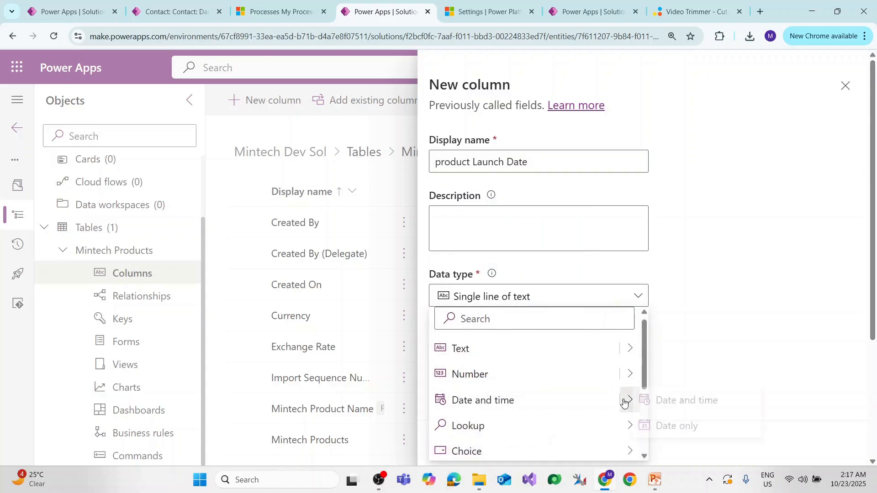
pyautogui.click(716, 428)
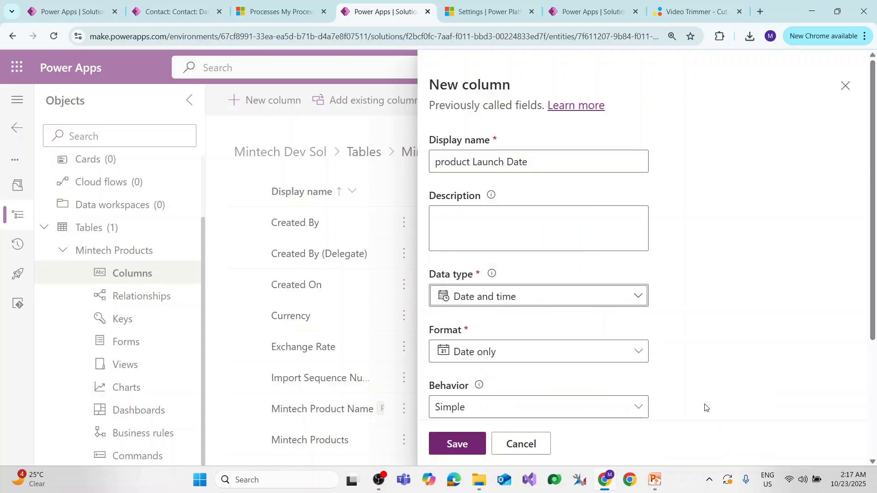
pyautogui.scroll(-3, 505, 256)
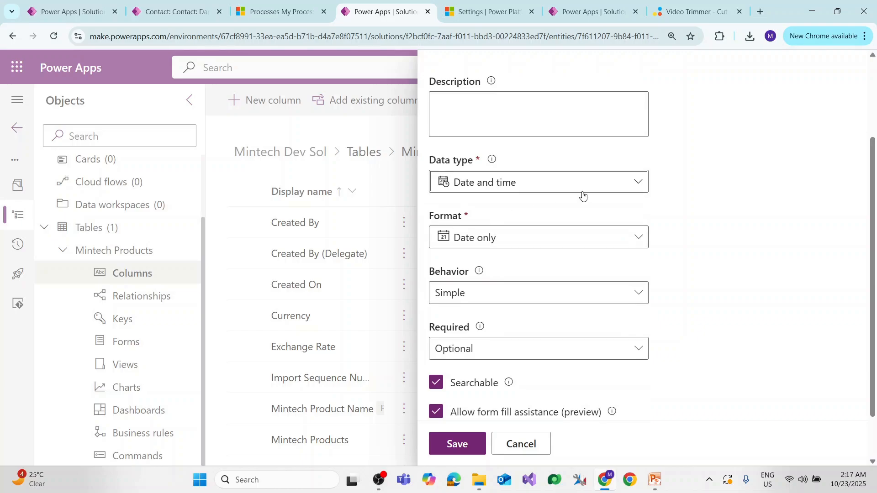
pyautogui.scroll(3, 540, 336)
pyautogui.scroll(-1, 550, 309)
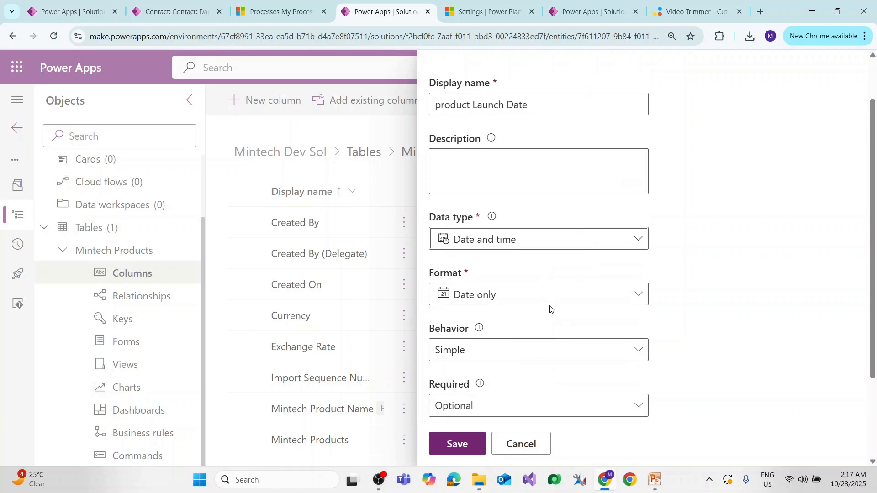
pyautogui.click(551, 301)
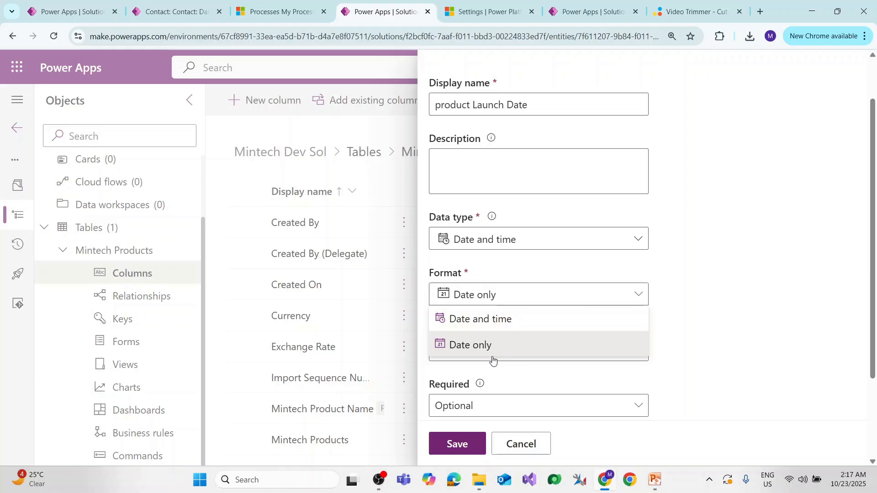
pyautogui.click(646, 299)
pyautogui.scroll(-3, 503, 365)
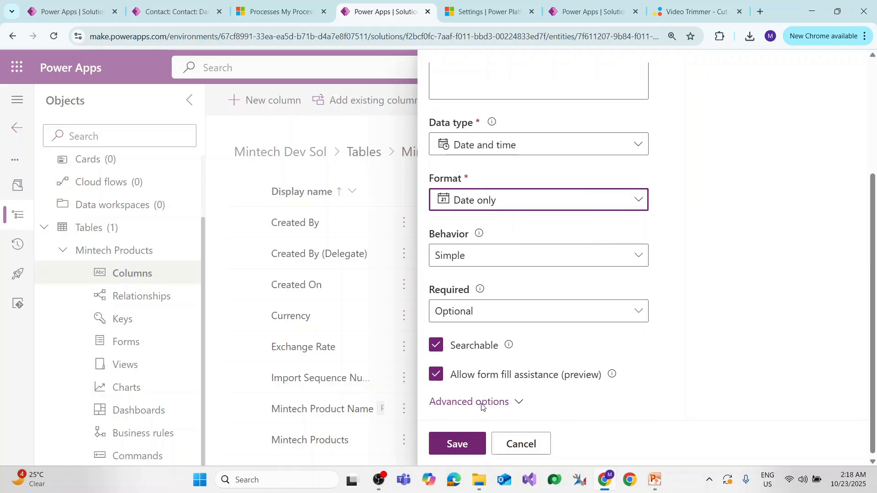
pyautogui.click(454, 445)
# Check the planned column list in the slides, and start a new column with the display name "product In Stock".
pyautogui.hotkey('alt', 'Tab')
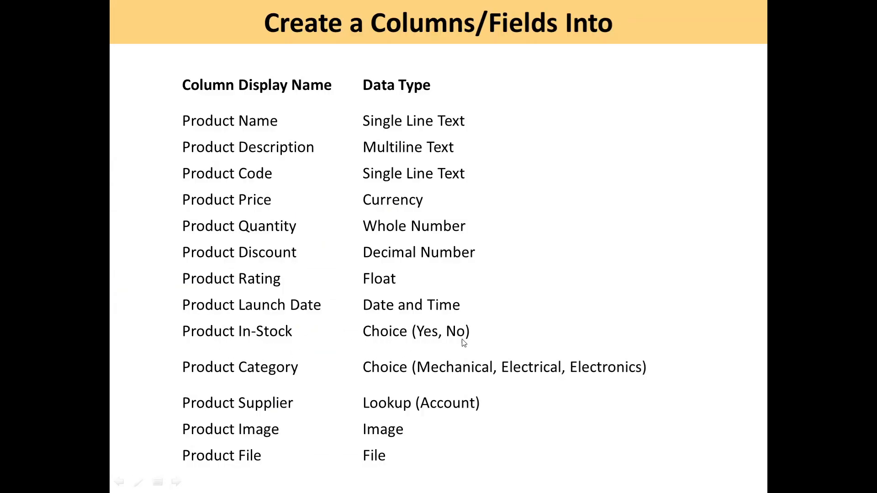
pyautogui.hotkey('alt', 'Tab')
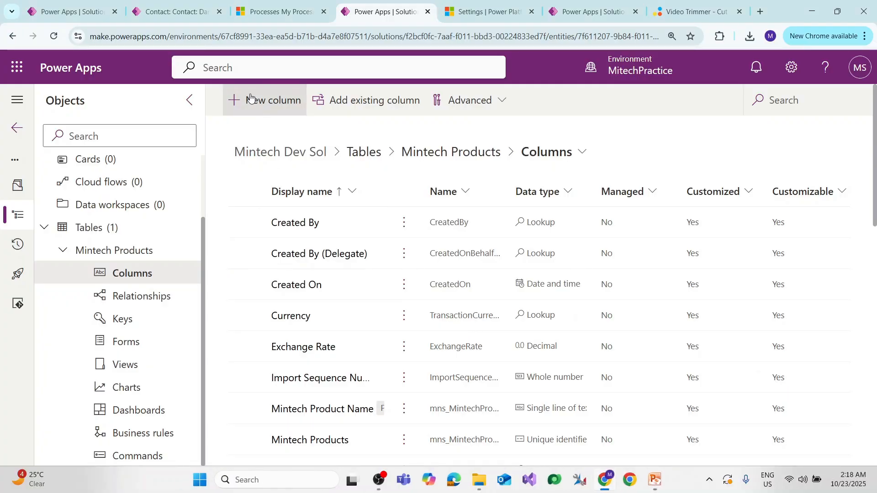
pyautogui.click(250, 97)
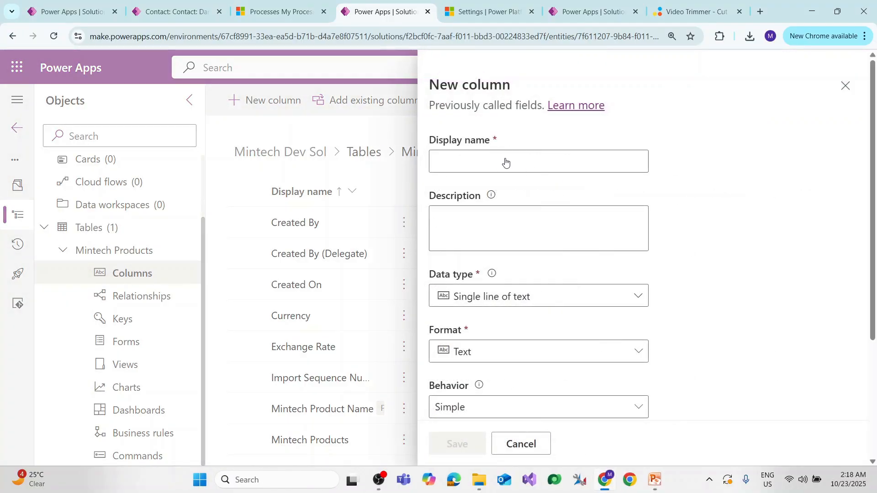
pyautogui.click(479, 161)
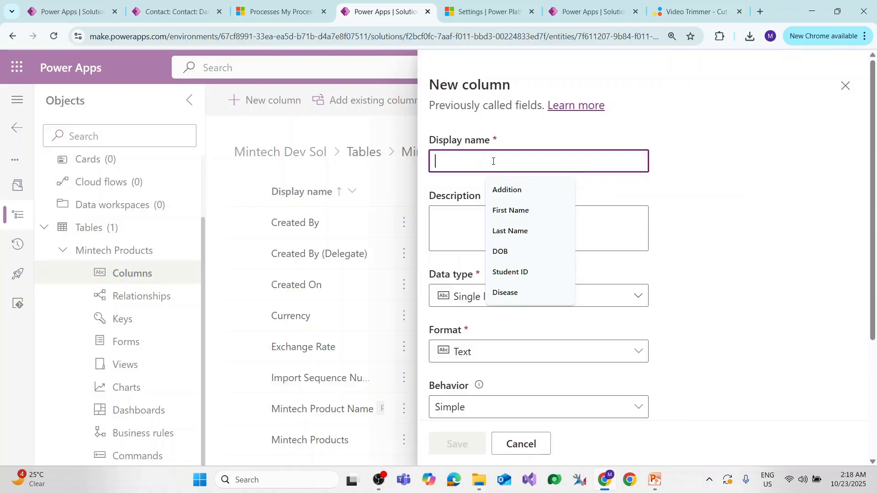
pyautogui.write('product In')
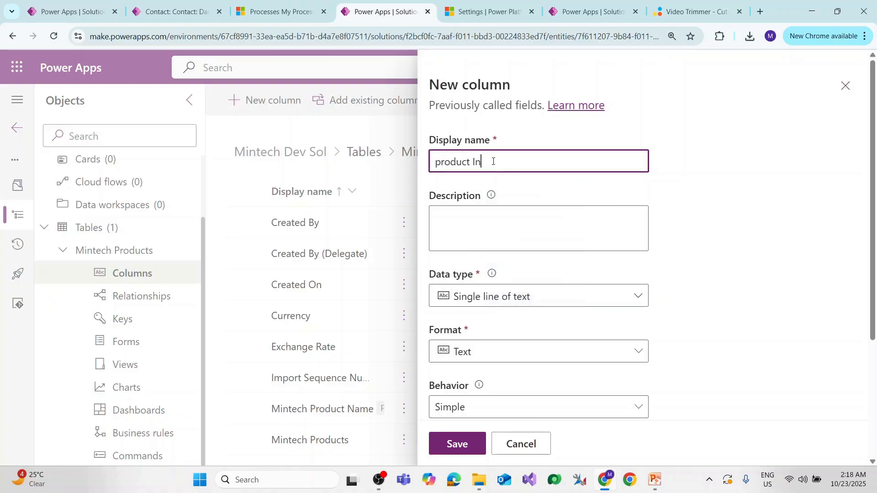
pyautogui.write(' Stock')
# Set the product In Stock column's data type to the Yes/no choice and save the column.
pyautogui.click(591, 305)
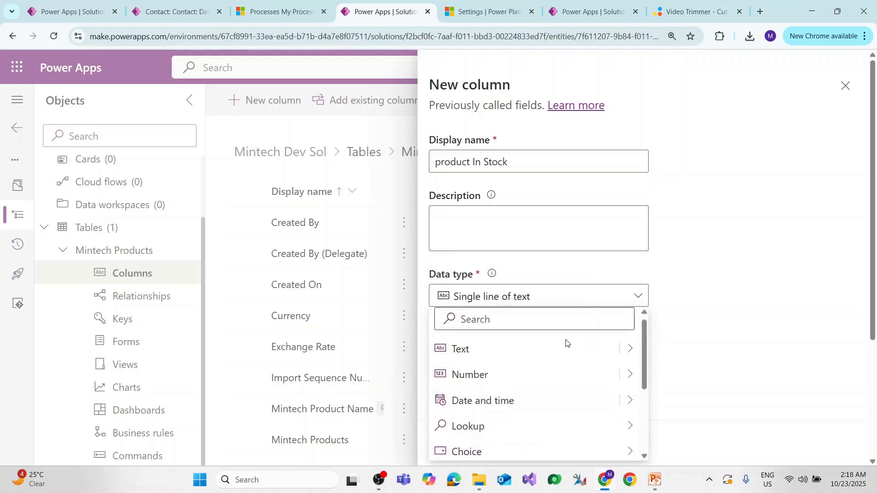
pyautogui.scroll(-2, 546, 419)
pyautogui.moveTo(622, 401)
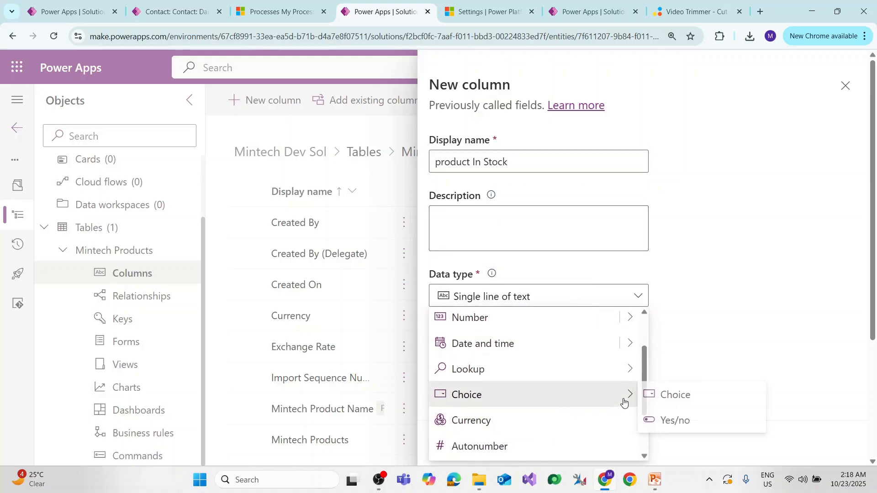
pyautogui.click(706, 420)
pyautogui.scroll(-1, 480, 273)
pyautogui.scroll(-2, 480, 274)
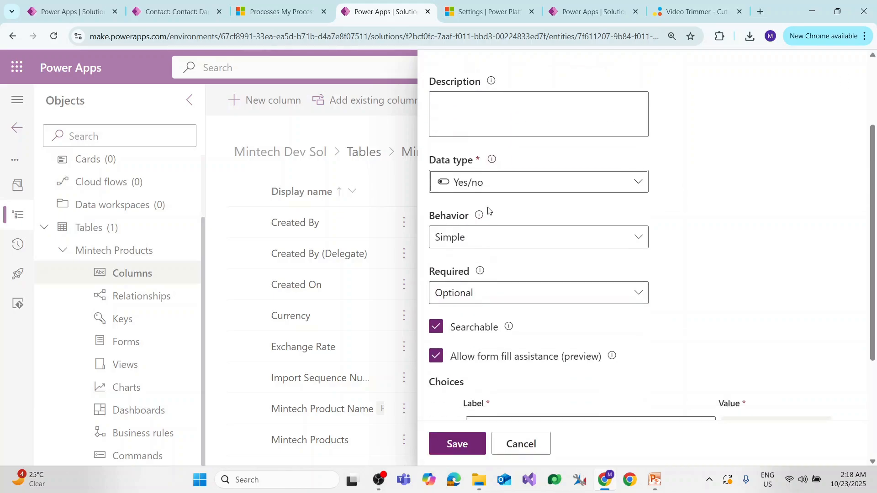
pyautogui.click(454, 437)
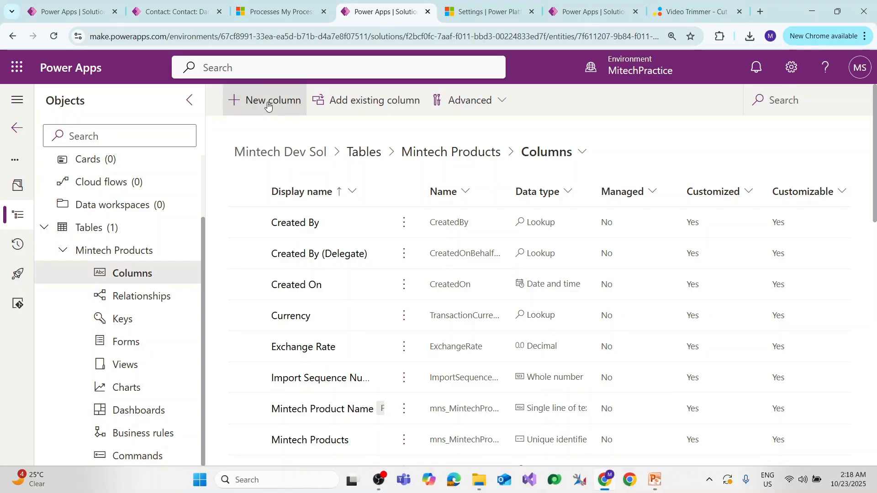
# Start a new column in the Mintech Products table with the display name "product Category".
pyautogui.click(268, 104)
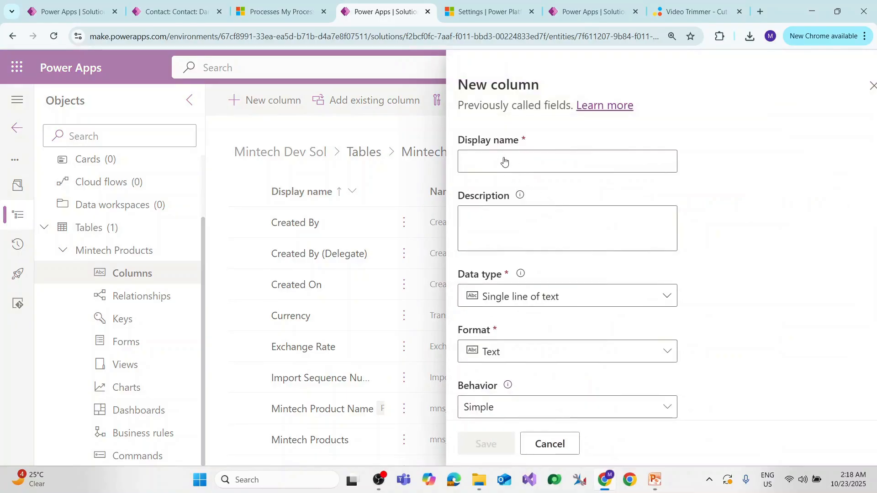
pyautogui.click(490, 164)
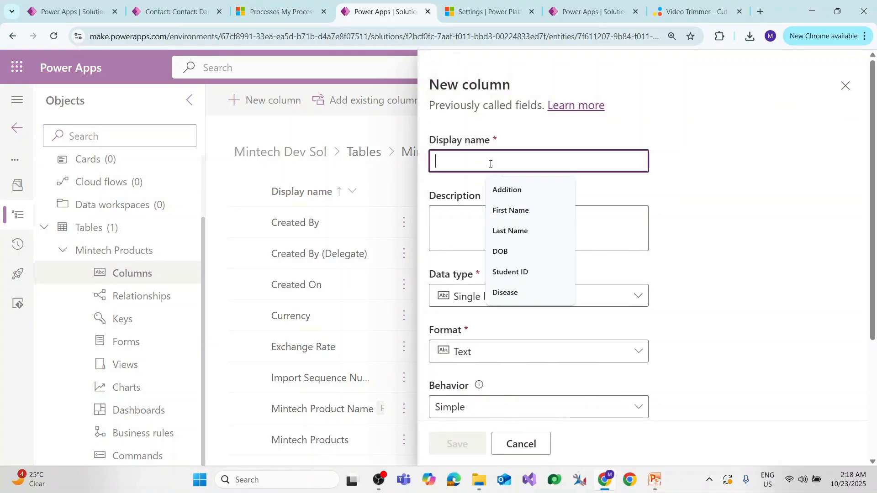
pyautogui.write('product Cate')
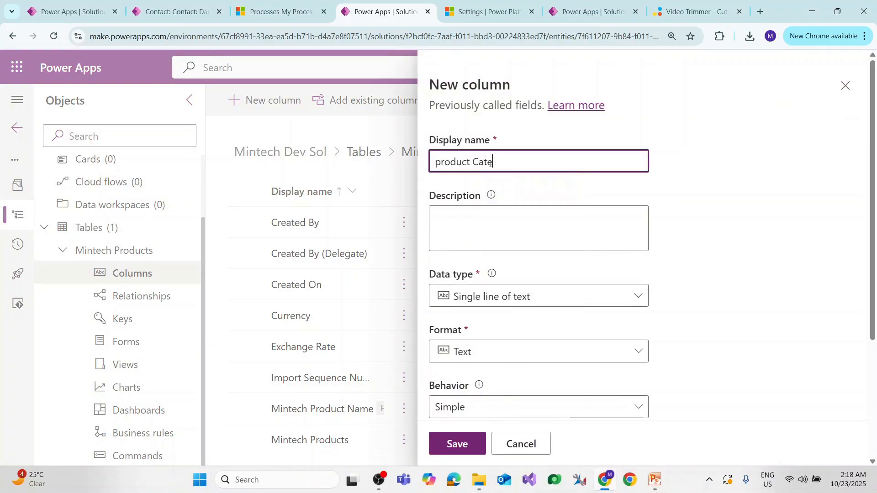
pyautogui.write('gory')
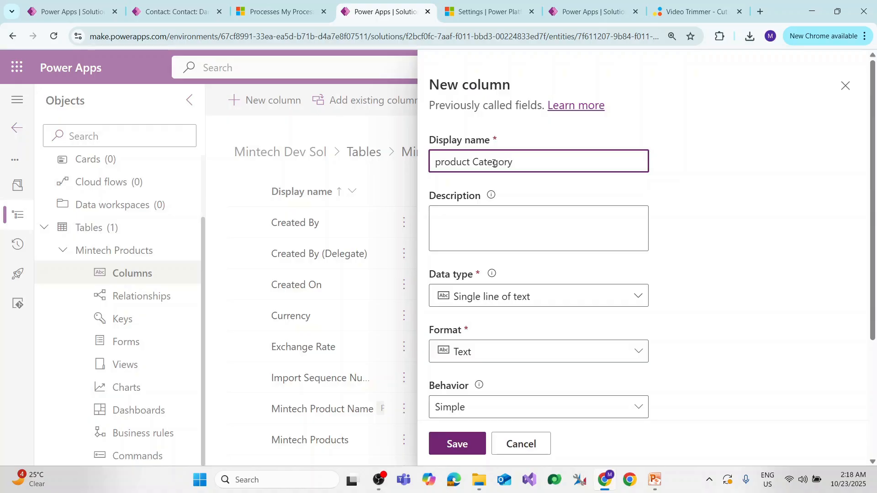
# Set the product Category column's data type to Choice and make it a local choice, not synced with a global choice.
pyautogui.click(567, 297)
pyautogui.scroll(-3, 556, 353)
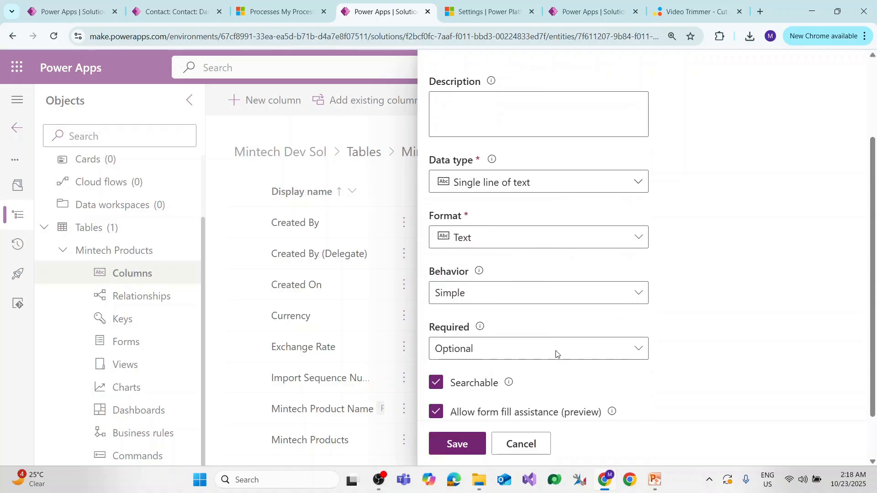
pyautogui.click(582, 187)
pyautogui.moveTo(623, 336)
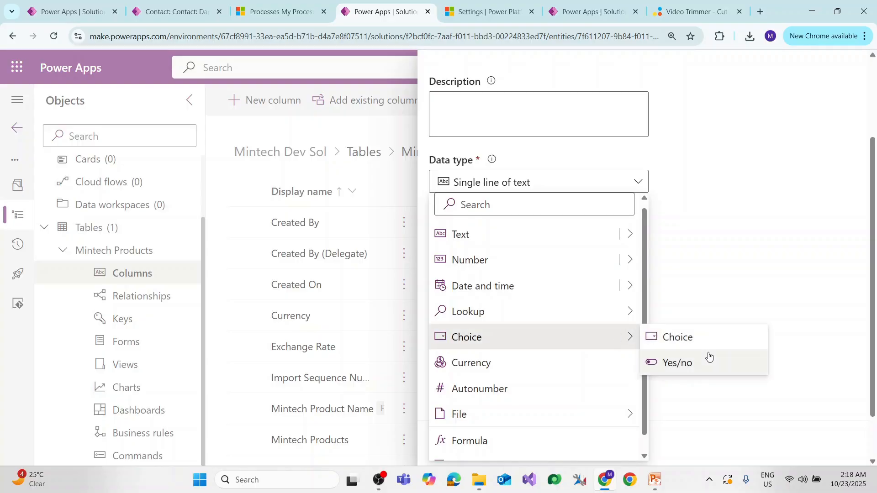
pyautogui.click(699, 339)
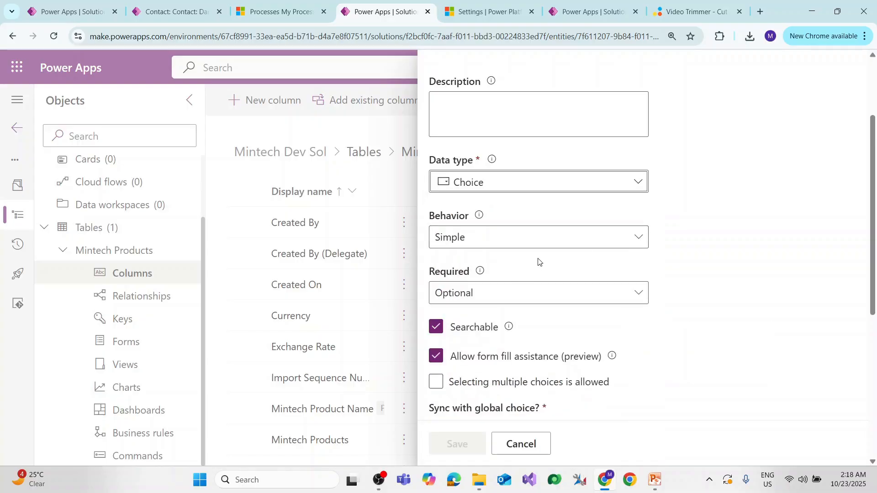
pyautogui.scroll(-2, 525, 253)
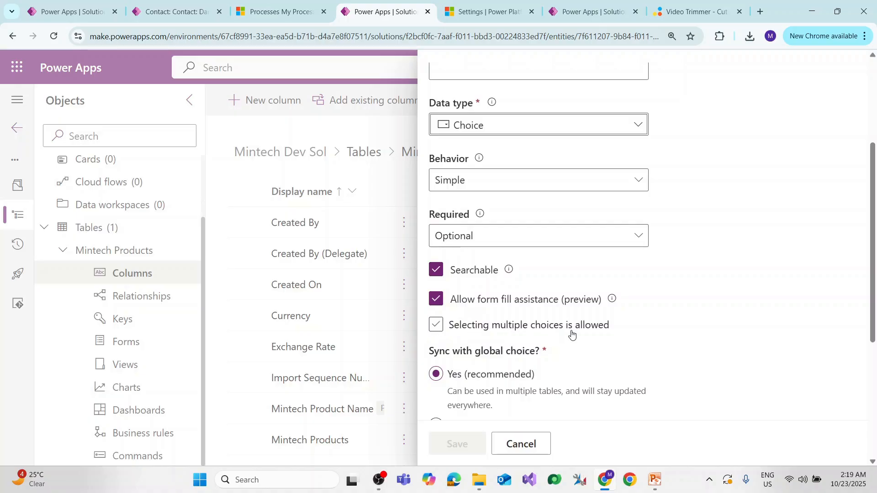
pyautogui.scroll(-1, 474, 333)
pyautogui.scroll(-1, 462, 284)
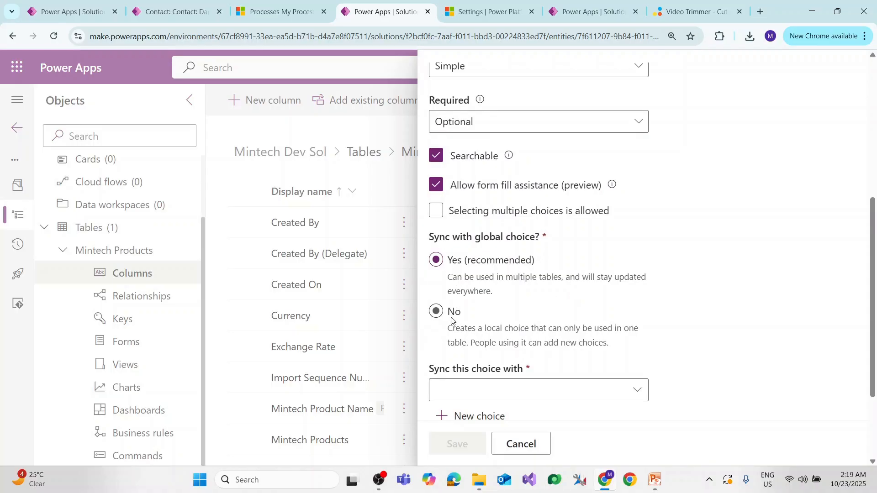
pyautogui.click(437, 311)
pyautogui.scroll(-2, 479, 302)
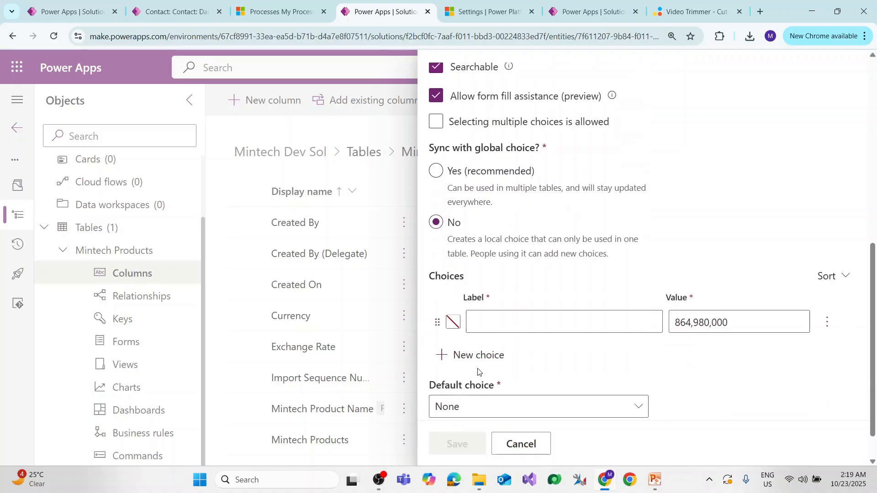
# Add the choices Mechanical, Electrical and Electronics to the product Category column and save the column.
pyautogui.click(510, 288)
pyautogui.write('M')
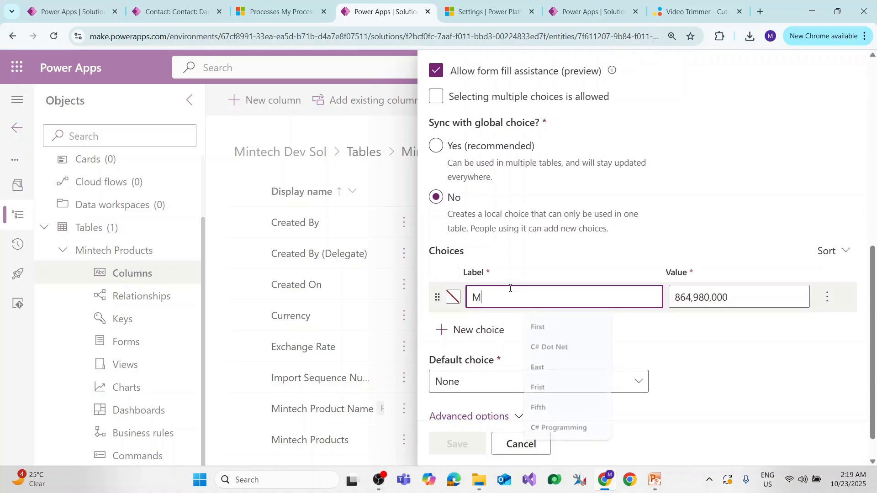
pyautogui.write('echanical')
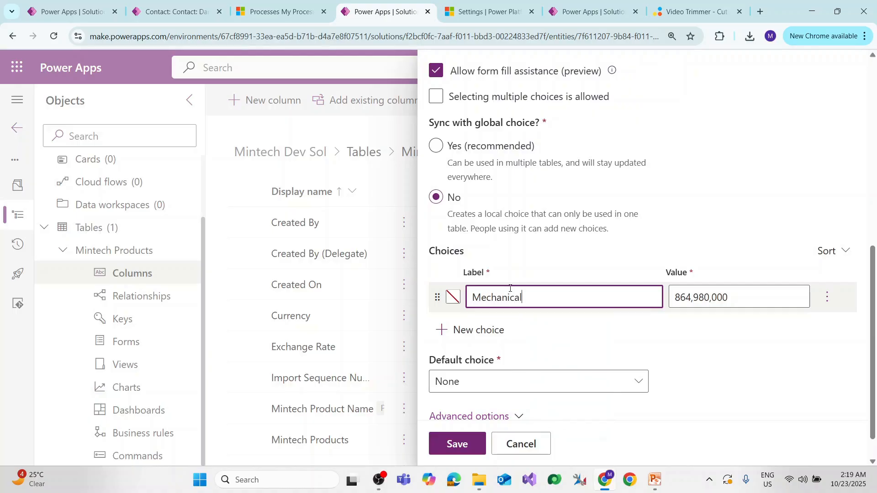
pyautogui.click(475, 329)
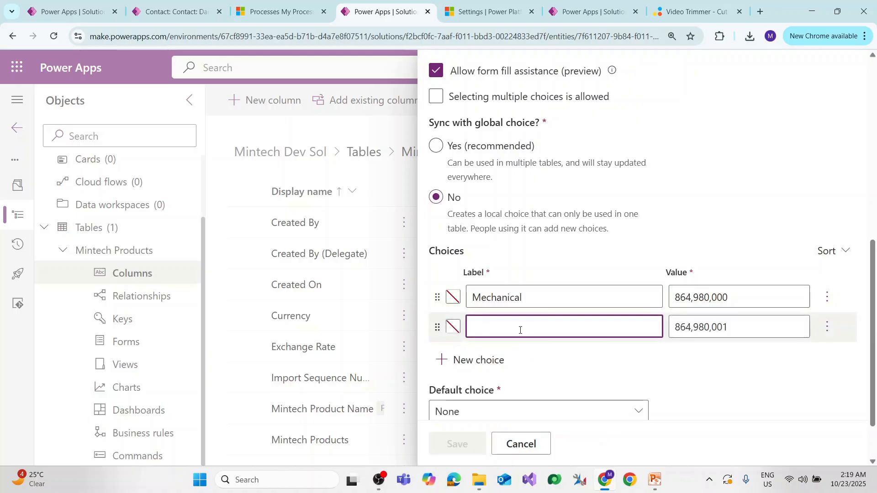
pyautogui.write('Electr')
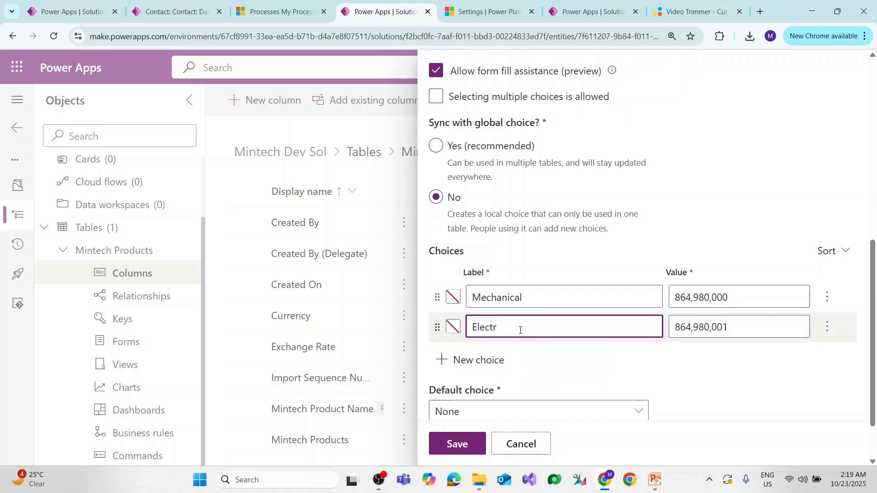
pyautogui.write('ical')
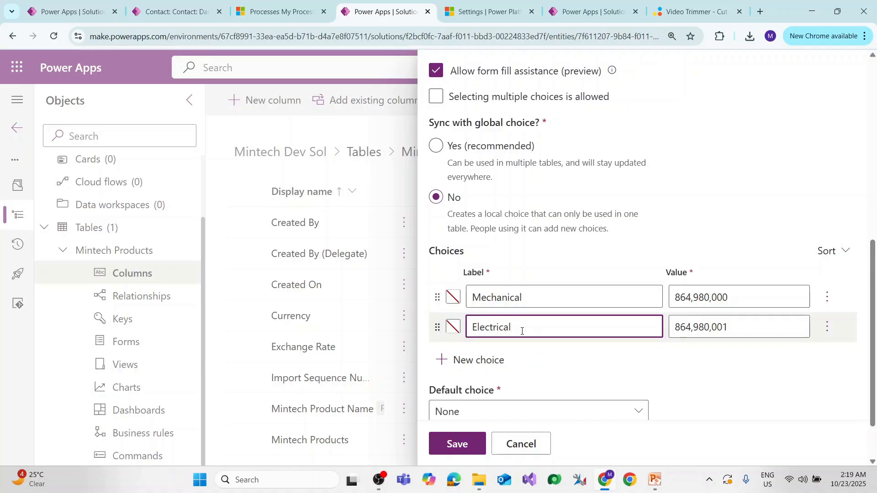
pyautogui.click(479, 360)
pyautogui.write('Elec')
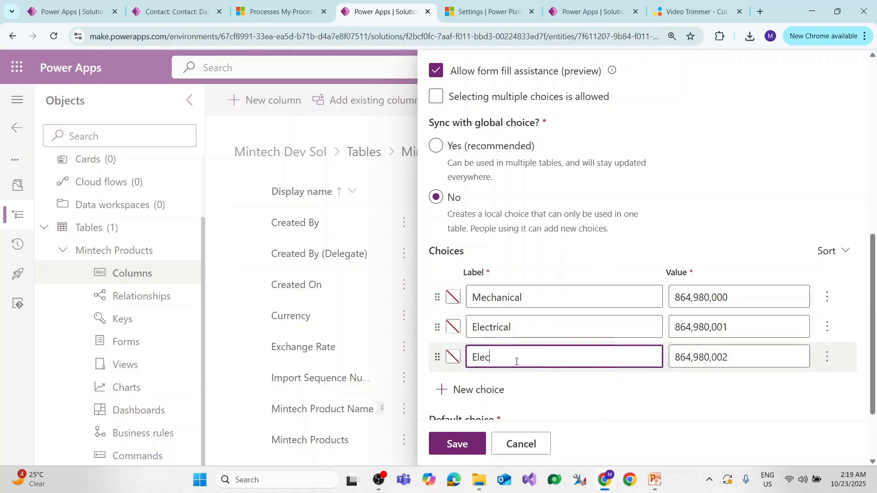
pyautogui.write('tronics')
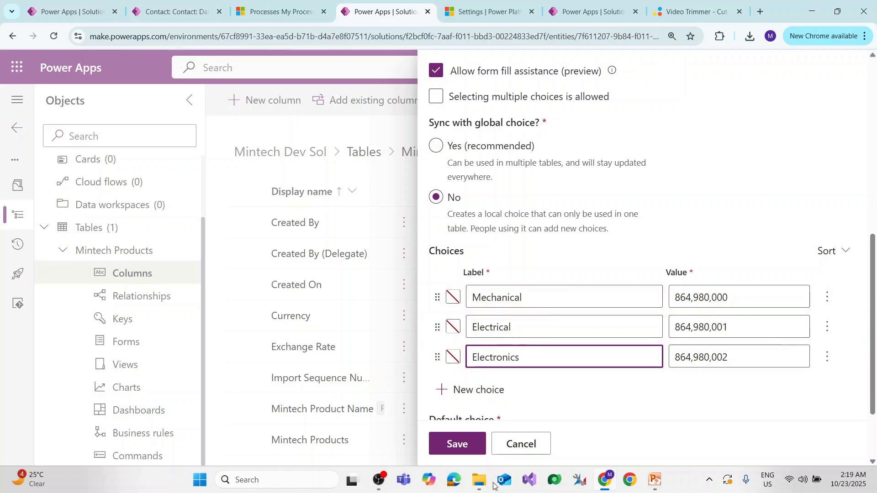
pyautogui.click(457, 443)
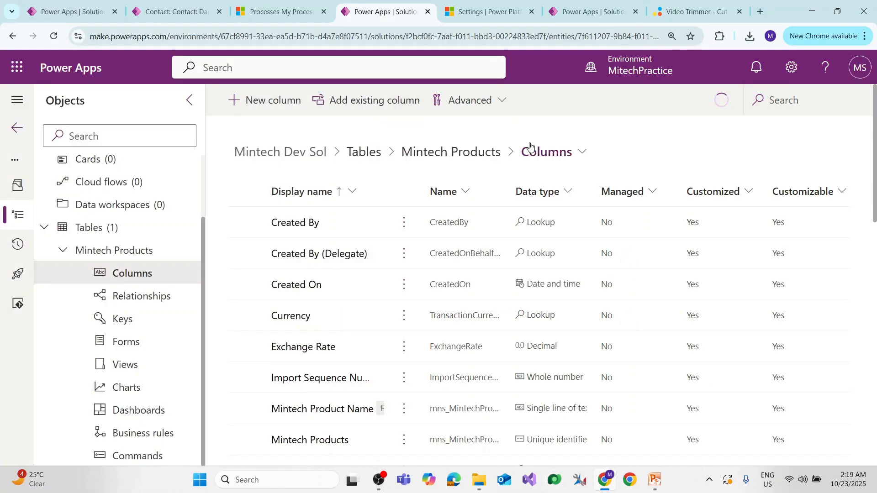
# Check the planned column list in the slides, and start a new column with the display name "product Supplier".
pyautogui.hotkey('alt', 'Tab')
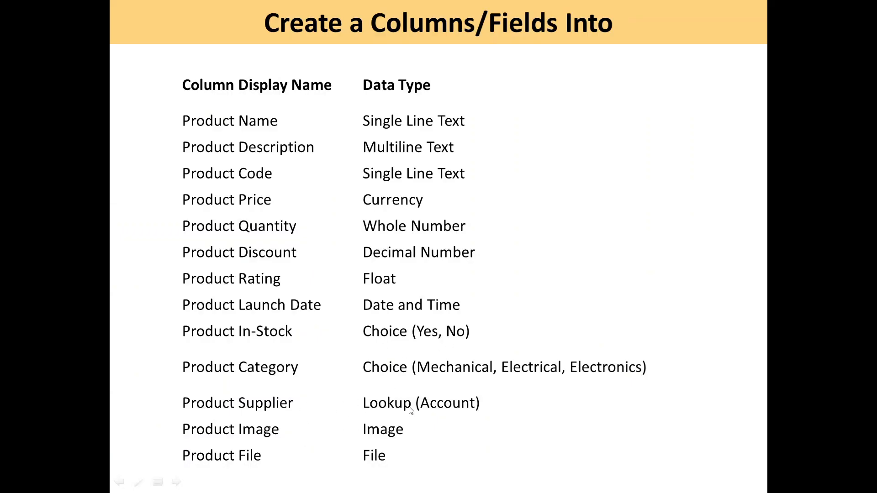
pyautogui.hotkey('alt', 'Tab')
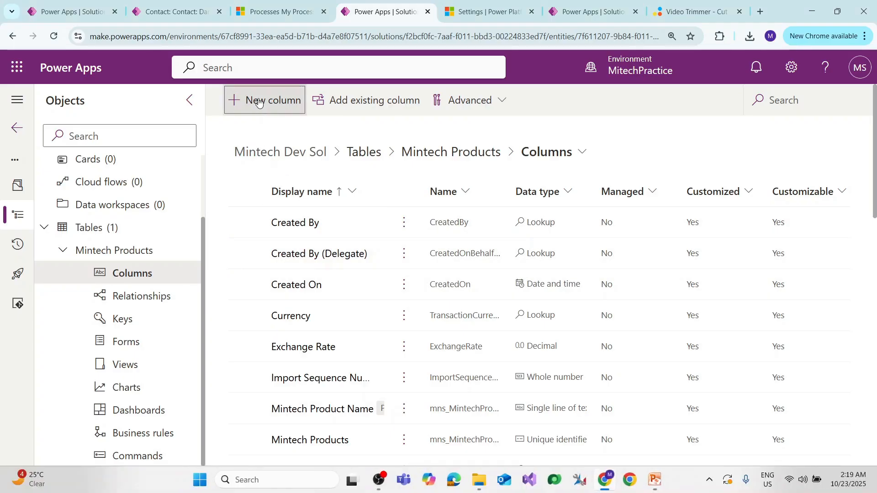
pyautogui.click(258, 101)
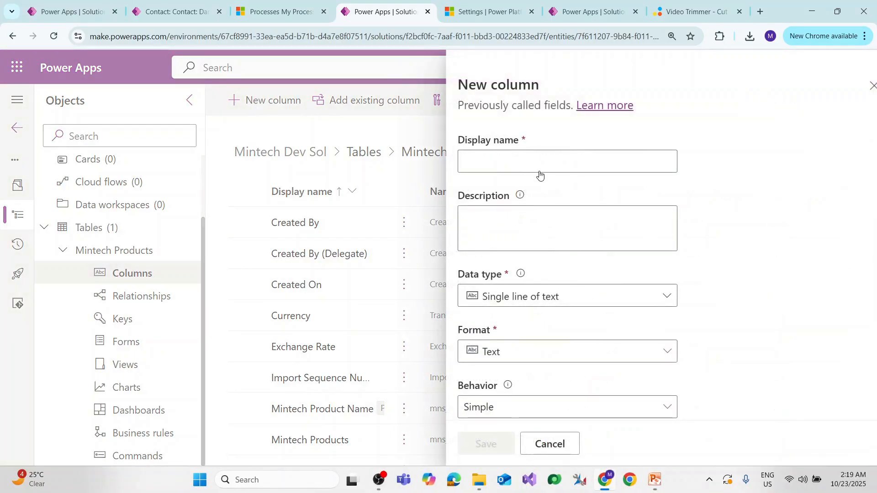
pyautogui.click(538, 163)
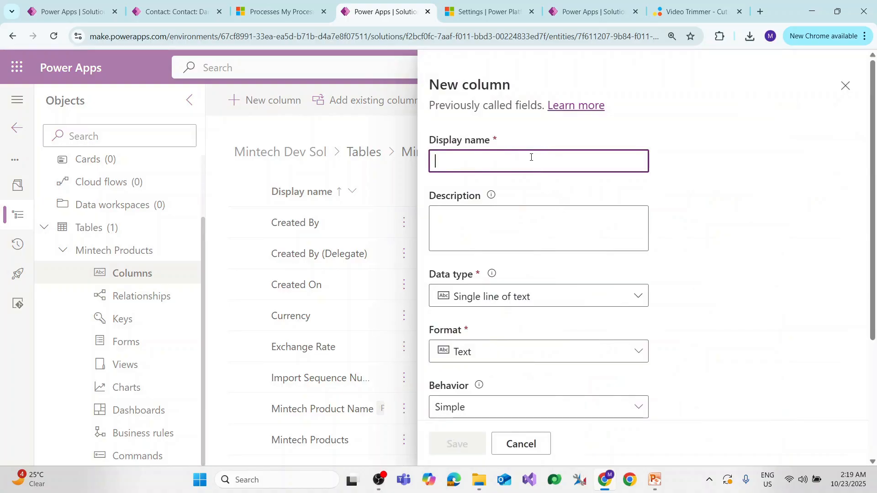
pyautogui.hotkey('alt', 'Tab')
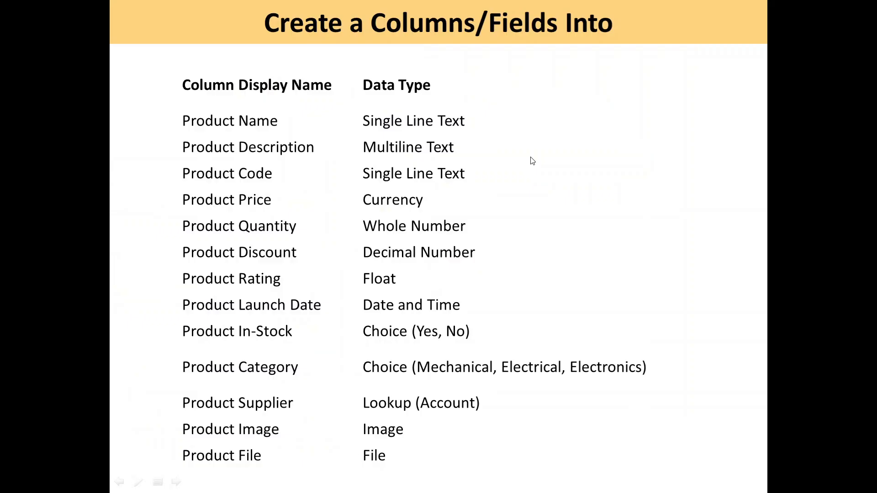
pyautogui.hotkey('alt', 'Tab')
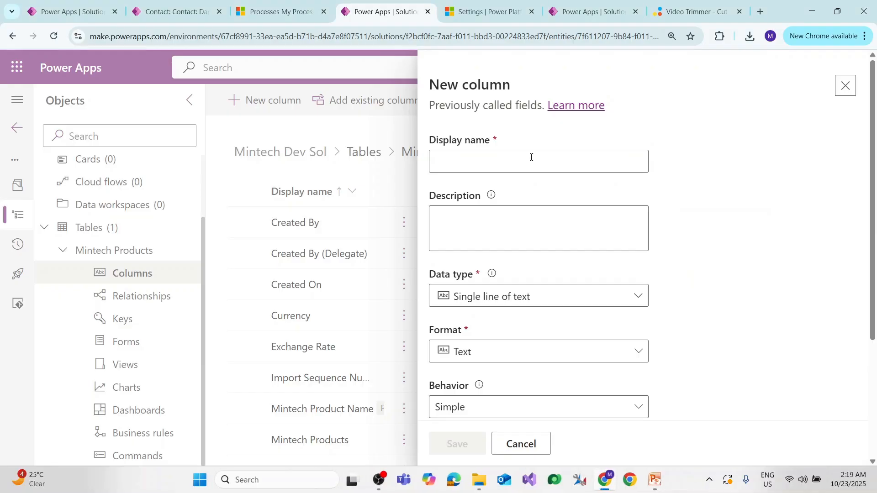
pyautogui.click(531, 157)
pyautogui.write('product ')
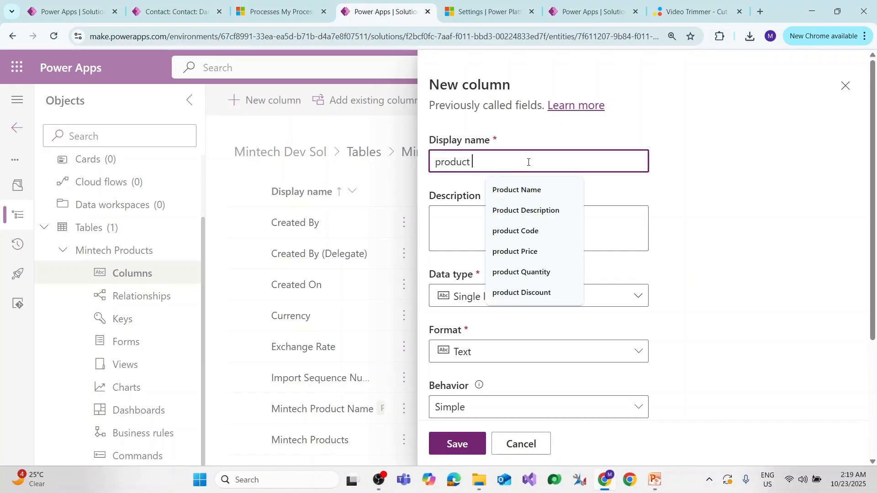
pyautogui.write('Supplier')
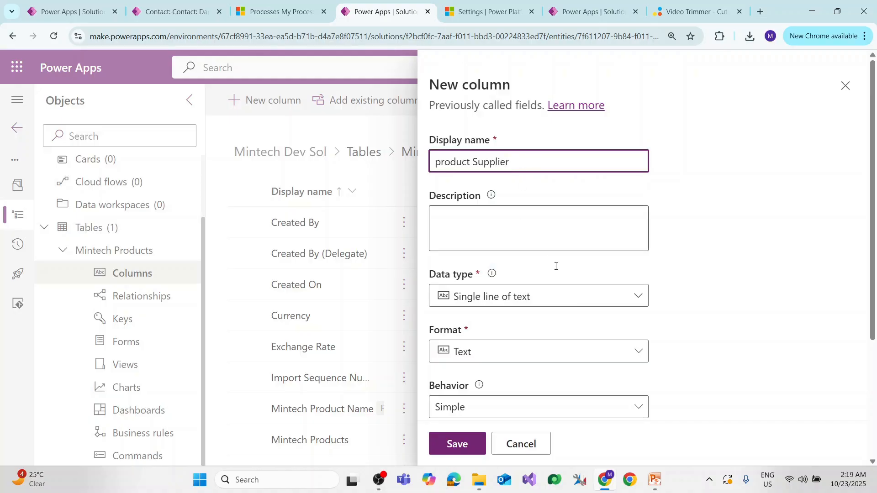
# Set the product Supplier column's data type to Lookup.
pyautogui.click(561, 302)
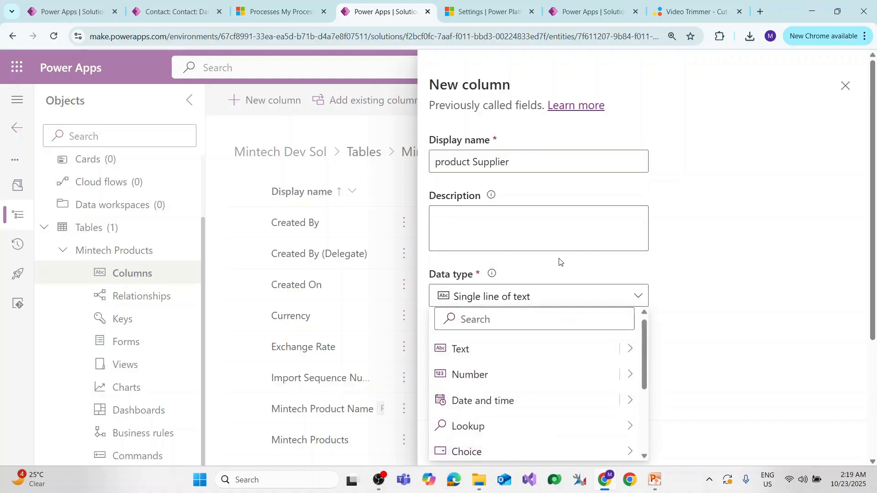
pyautogui.scroll(-3, 522, 293)
pyautogui.click(524, 185)
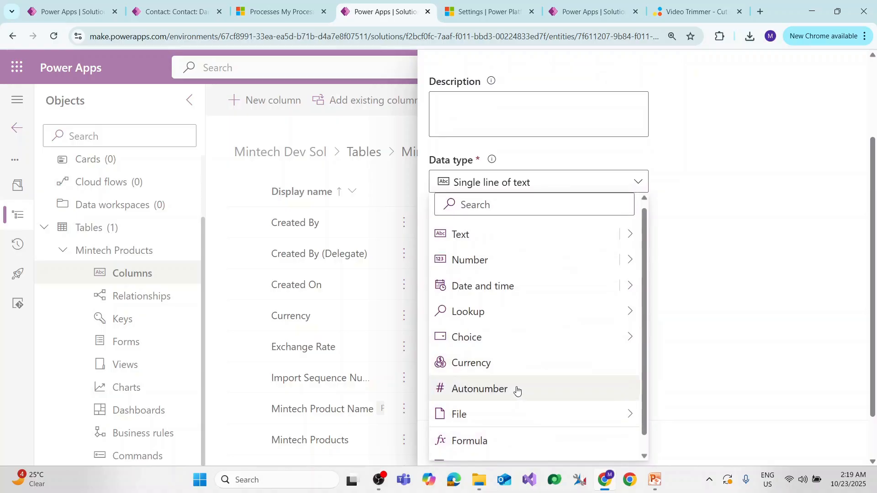
pyautogui.moveTo(507, 312)
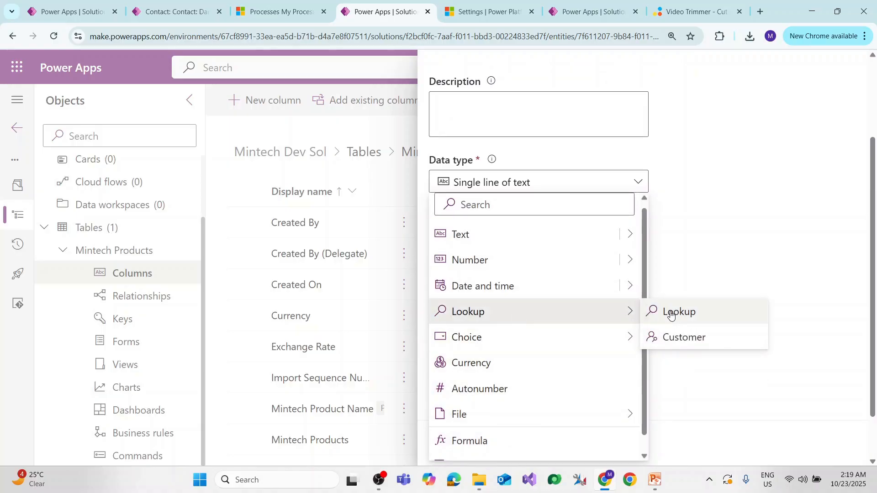
pyautogui.click(715, 318)
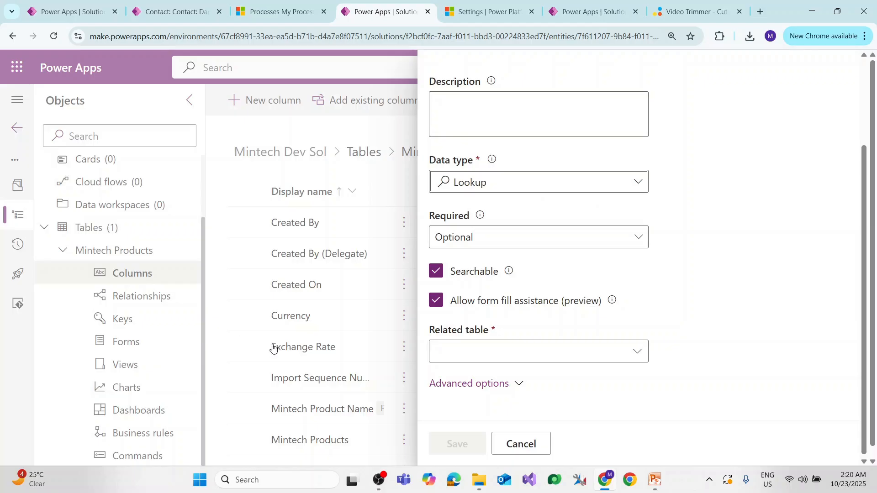
# Choose Account as the related table for the product Supplier lookup and save the column.
pyautogui.click(502, 355)
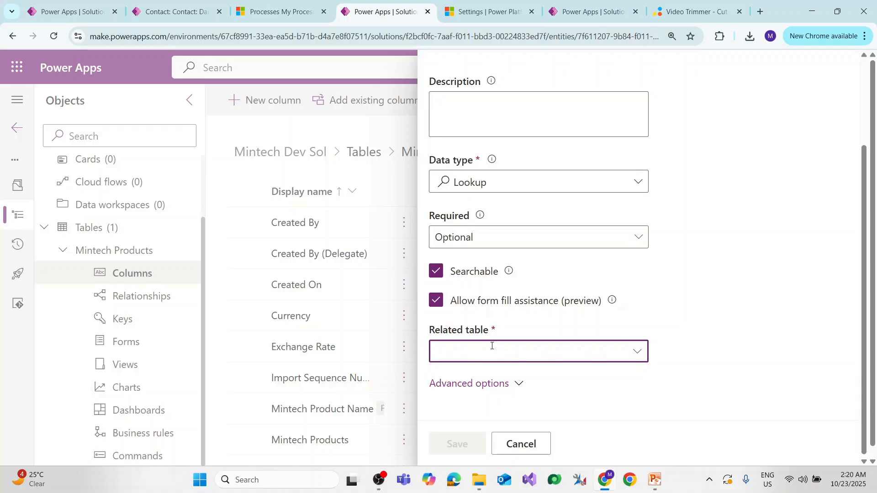
pyautogui.write('account')
pyautogui.click(458, 376)
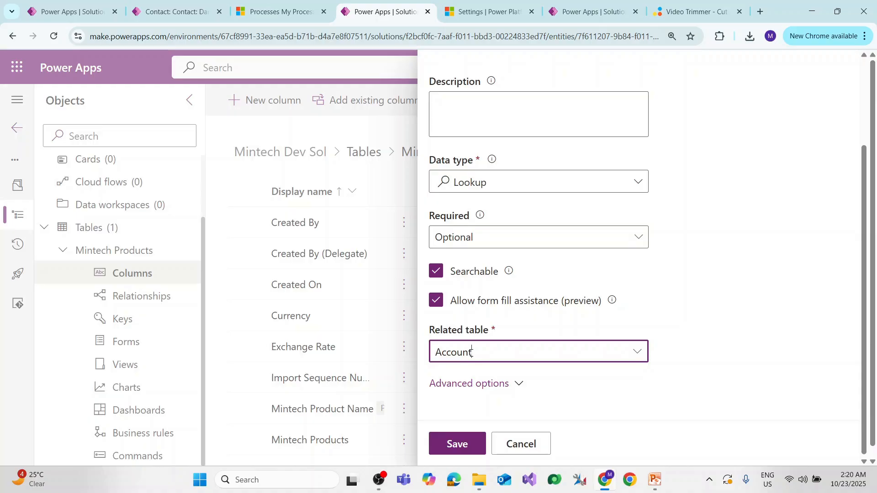
pyautogui.click(470, 445)
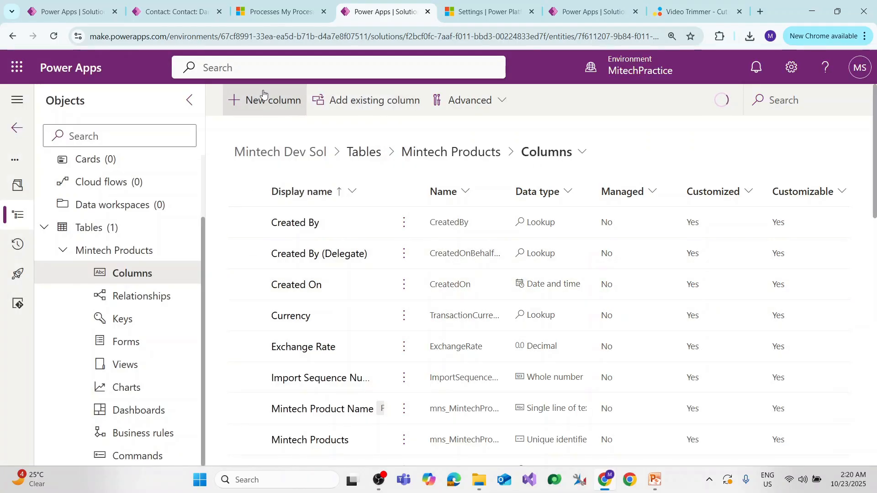
# Start a new column in the Mintech Products table with the display name "product Image".
pyautogui.click(259, 101)
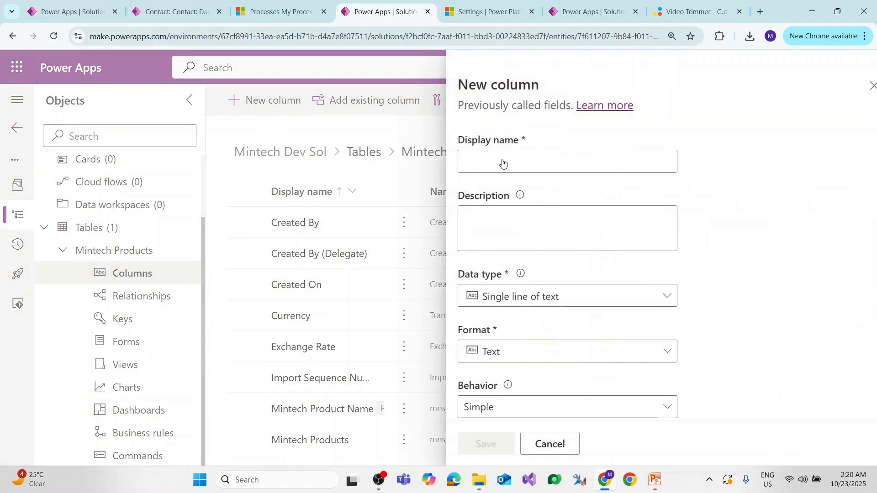
pyautogui.click(502, 160)
pyautogui.write('product ')
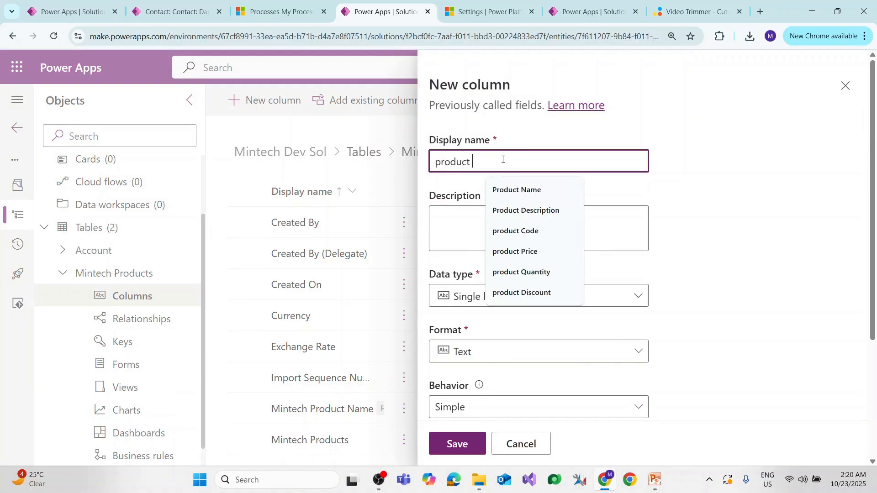
pyautogui.write('Image')
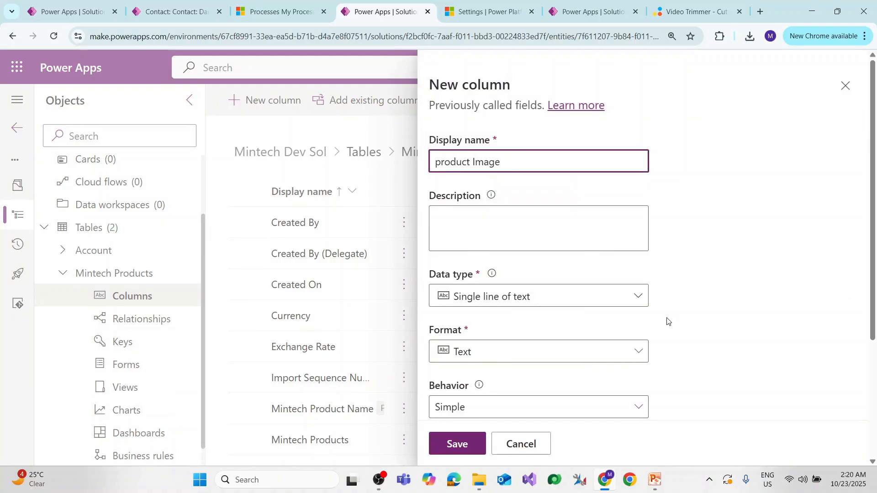
# Set the product Image column's data type to Image and save the column.
pyautogui.click(621, 300)
pyautogui.scroll(-2, 557, 402)
pyautogui.moveTo(557, 414)
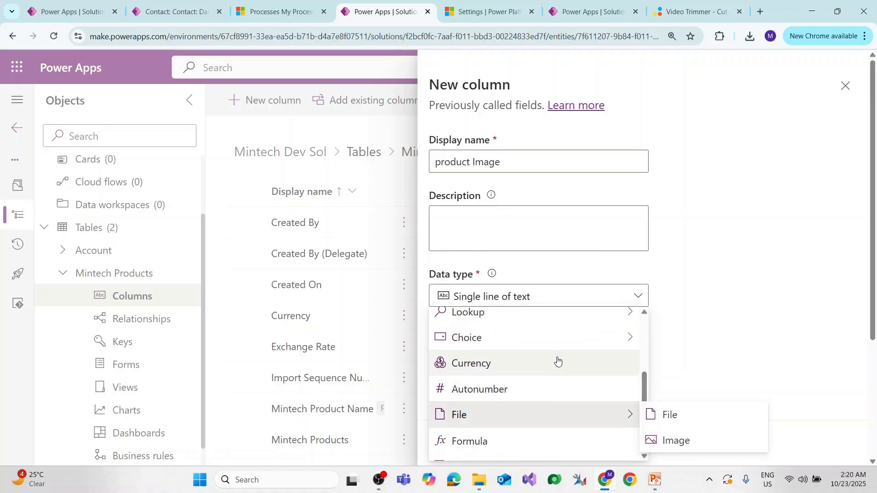
pyautogui.scroll(-1, 548, 445)
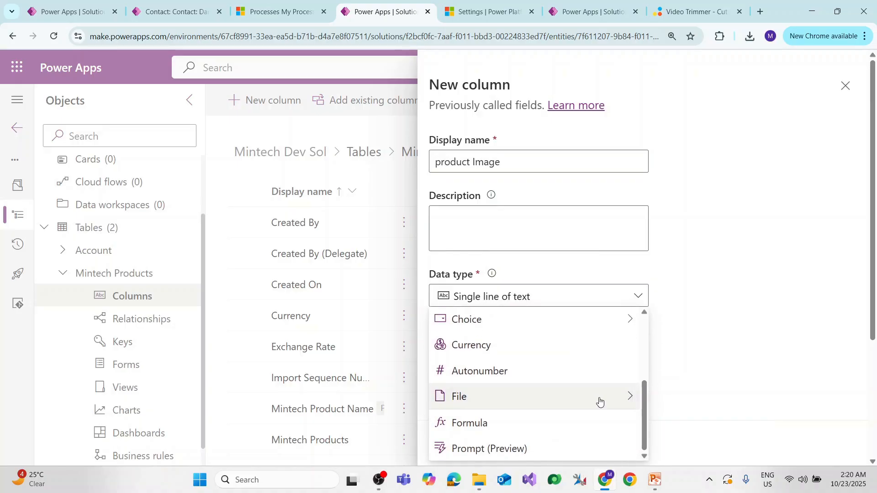
pyautogui.moveTo(628, 395)
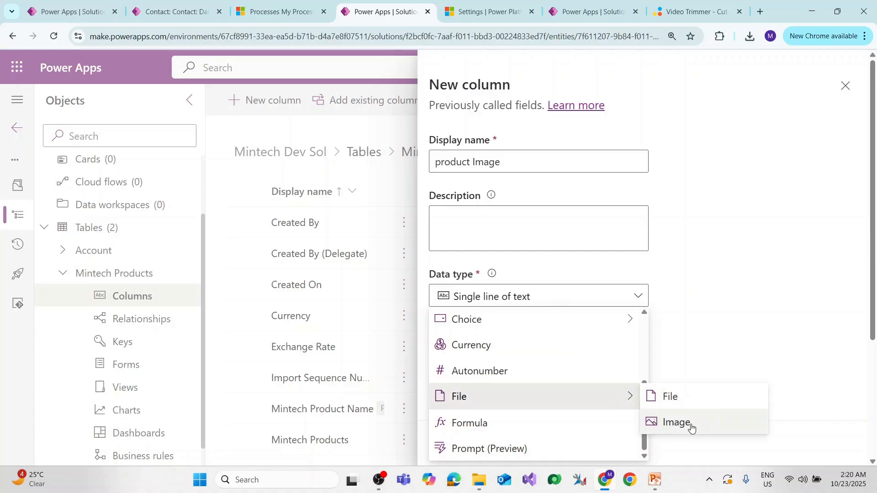
pyautogui.click(701, 424)
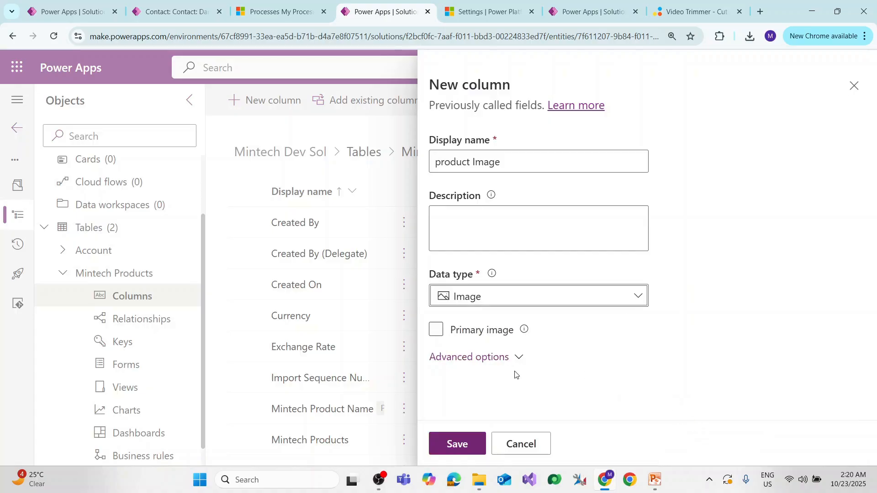
pyautogui.click(450, 444)
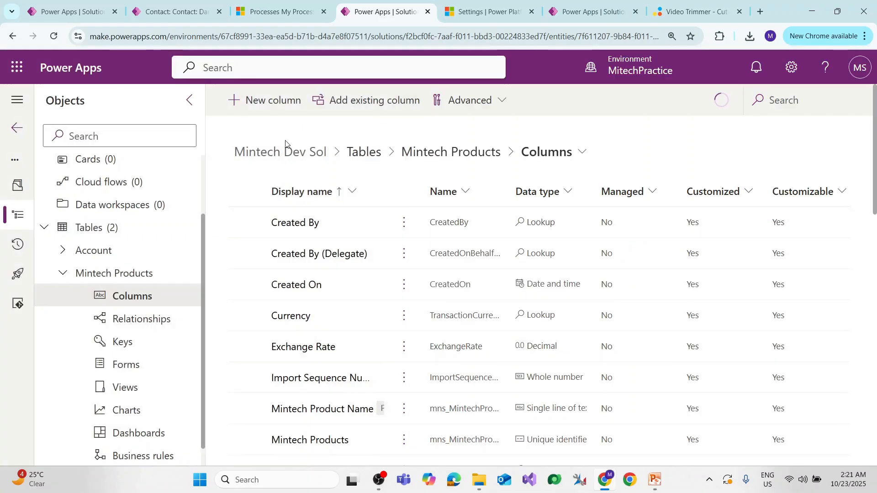
# Start a new column in the Mintech Products table with the display name "product File".
pyautogui.click(267, 105)
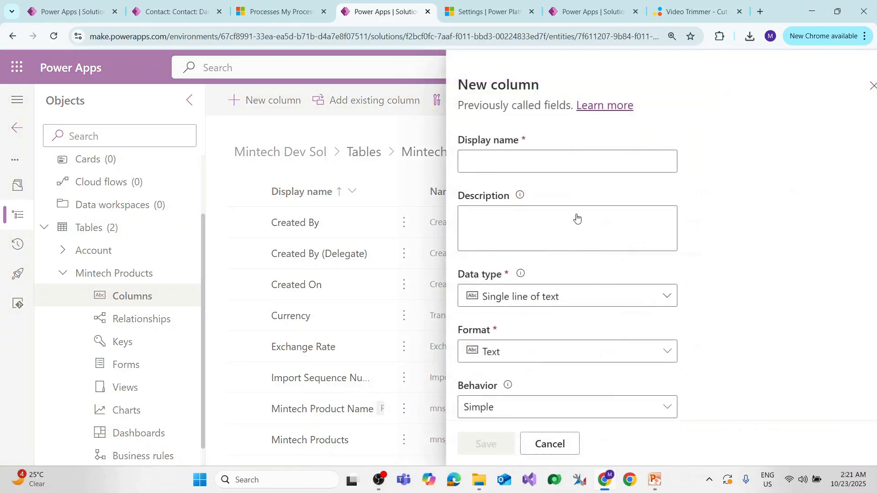
pyautogui.click(534, 164)
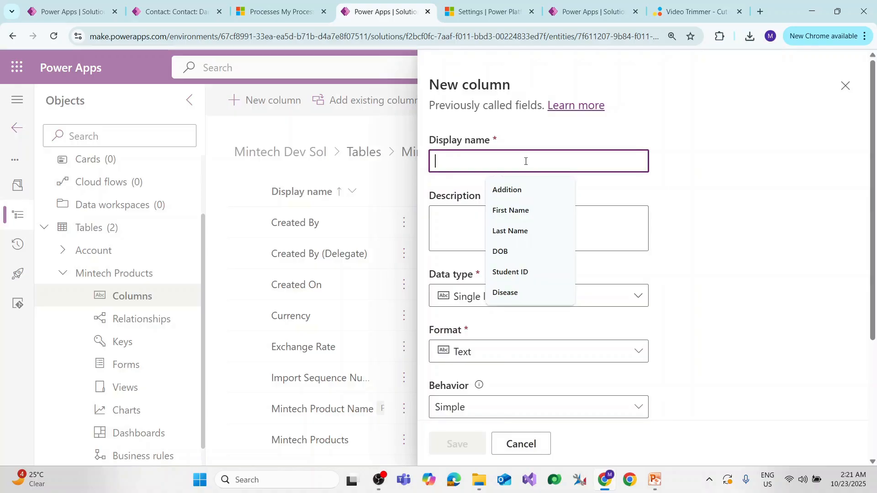
pyautogui.write('product File')
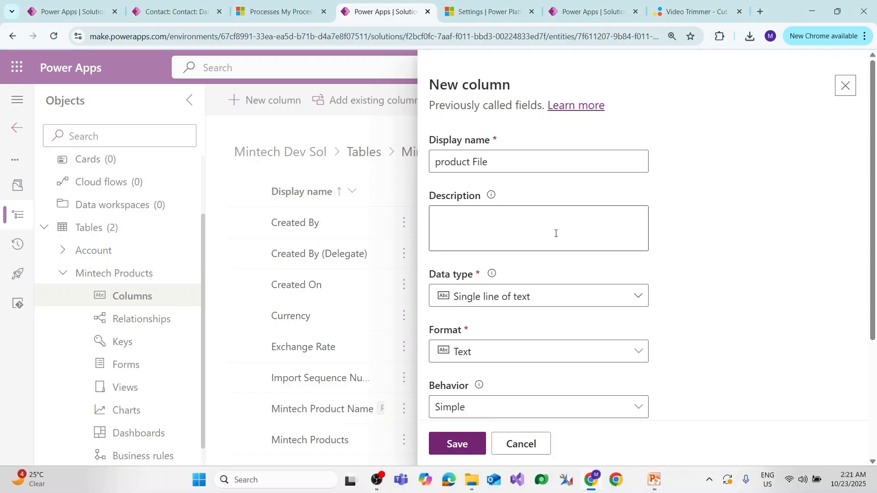
# Set the product File column's data type to File and save the column.
pyautogui.click(543, 294)
pyautogui.scroll(-3, 568, 388)
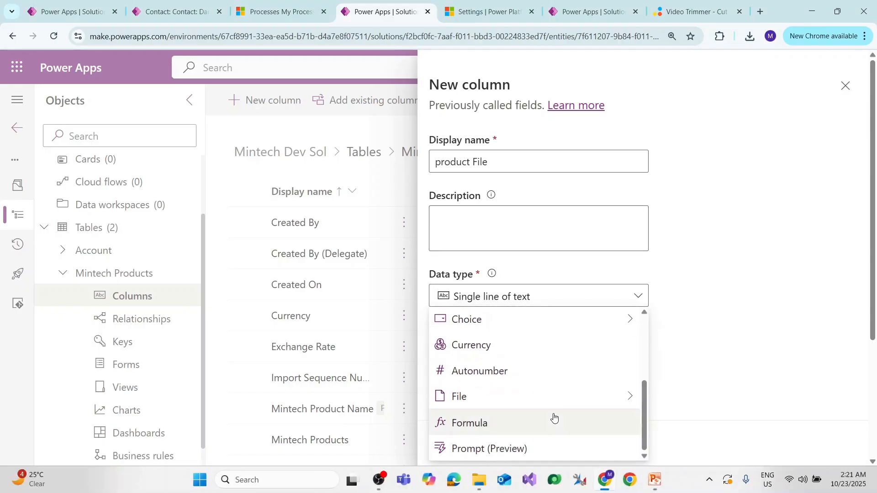
pyautogui.moveTo(570, 399)
pyautogui.click(681, 396)
pyautogui.scroll(-3, 455, 340)
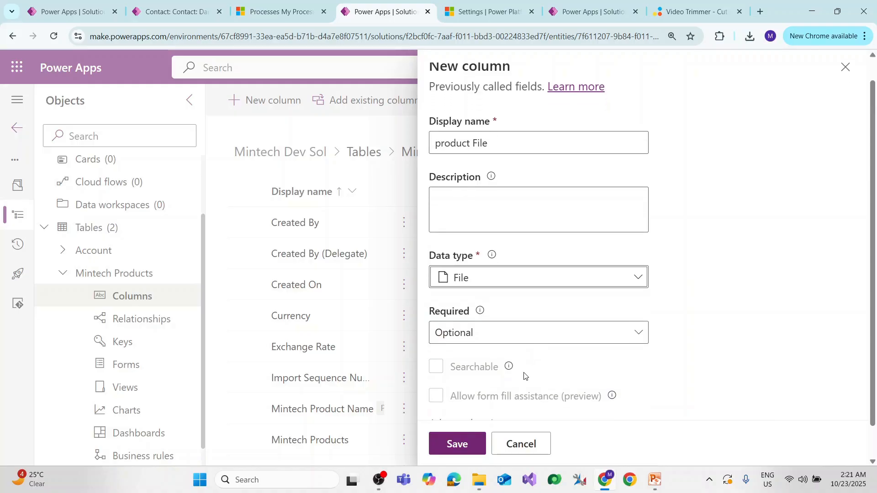
pyautogui.click(456, 444)
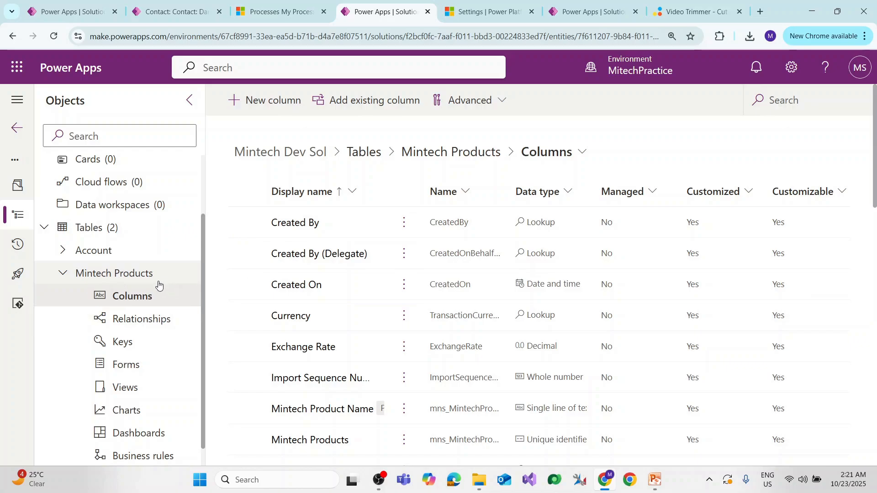
# Switch to the slide show and go back to the slide explaining Dataverse column data types.
pyautogui.hotkey('alt', 'Tab')
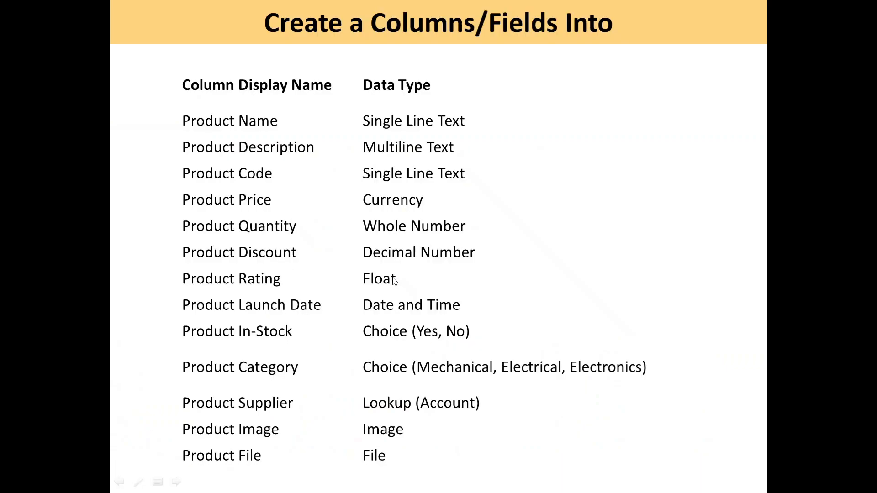
pyautogui.press('Left')
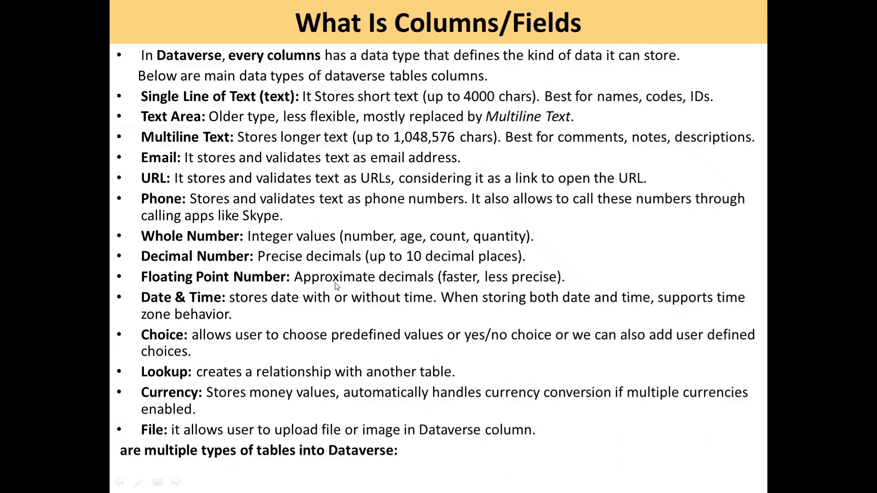